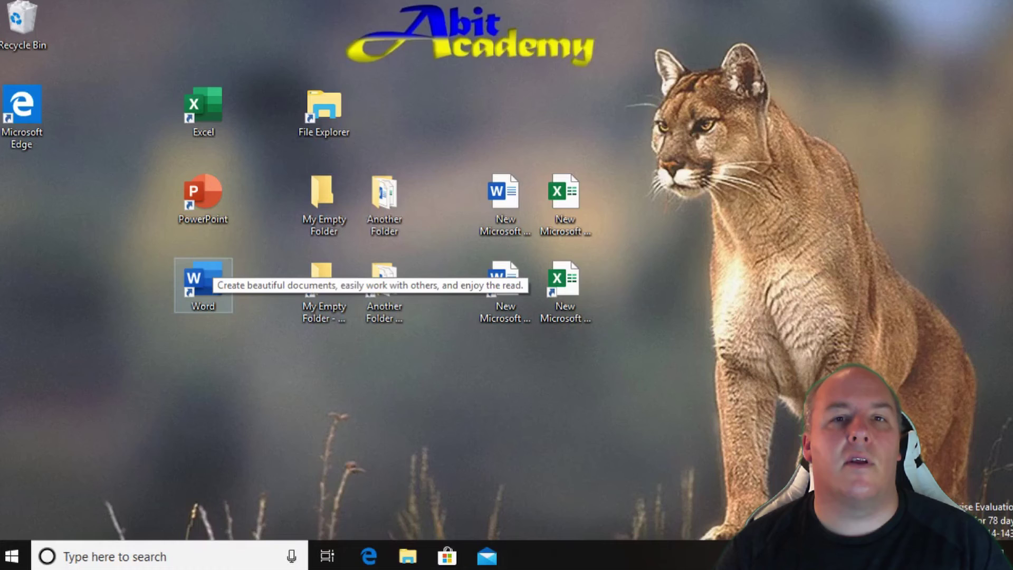
# Launch Word from its desktop shortcut, close it, then relaunch it from the Start menu app list
pyautogui.doubleClick(204, 277)
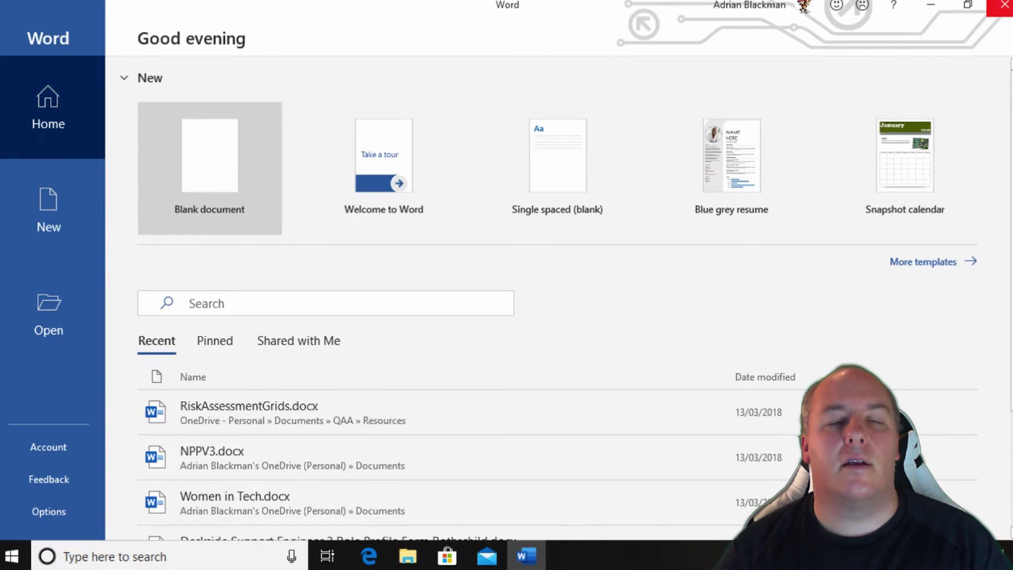
pyautogui.click(1005, 4)
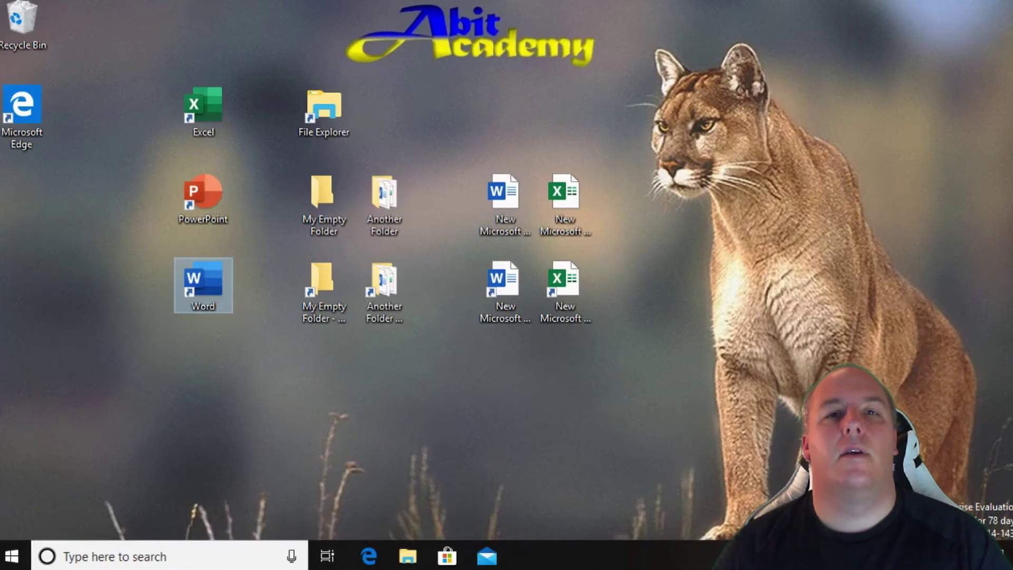
pyautogui.click(11, 557)
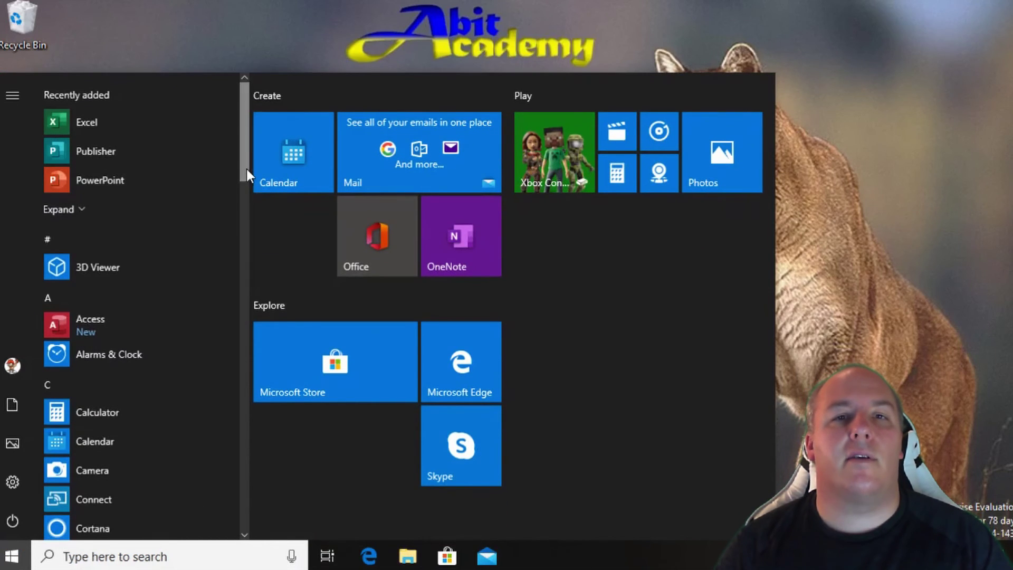
pyautogui.moveTo(246, 169); pyautogui.dragTo(251, 497)
pyautogui.scroll(1, 160, 435)
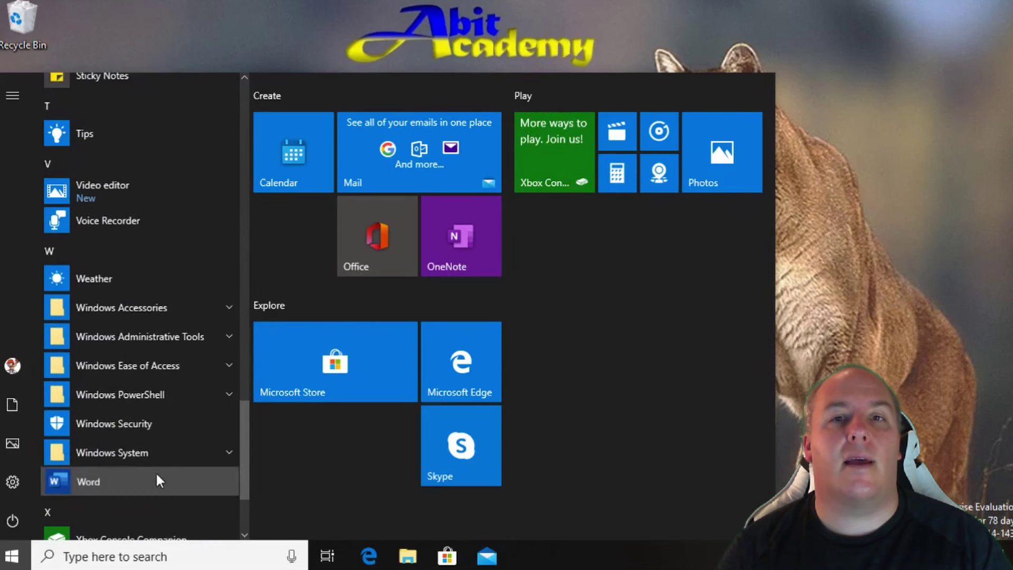
pyautogui.press('Escape')
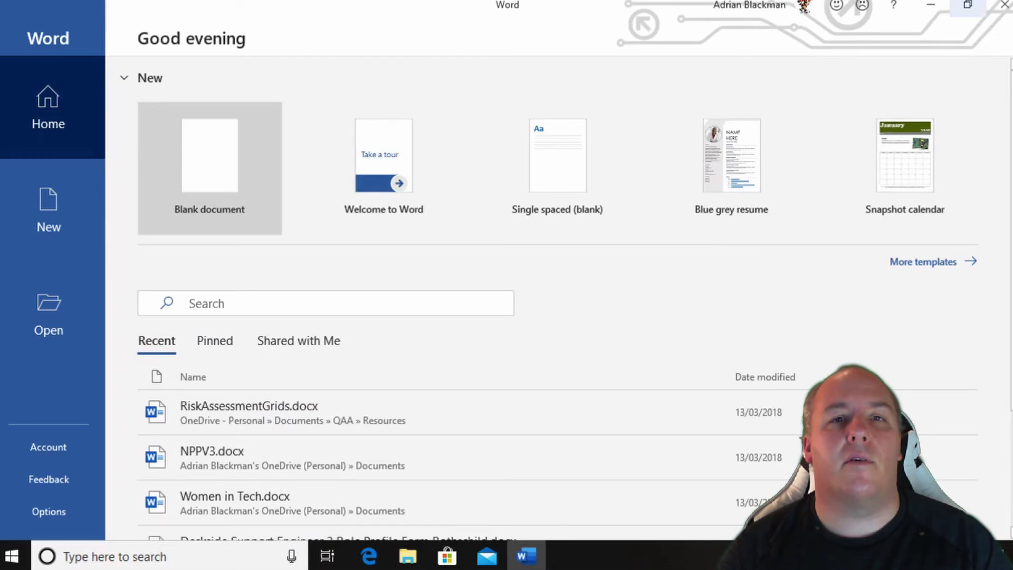
# Close Word, then delete the Word shortcut and the PowerPoint shortcut from the desktop
pyautogui.press('Return')
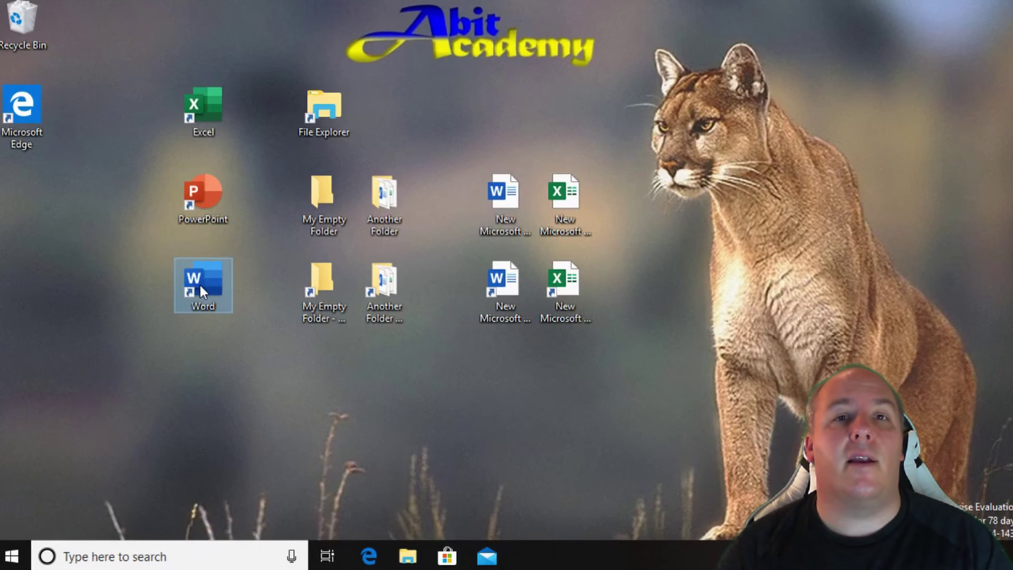
pyautogui.press('Delete')
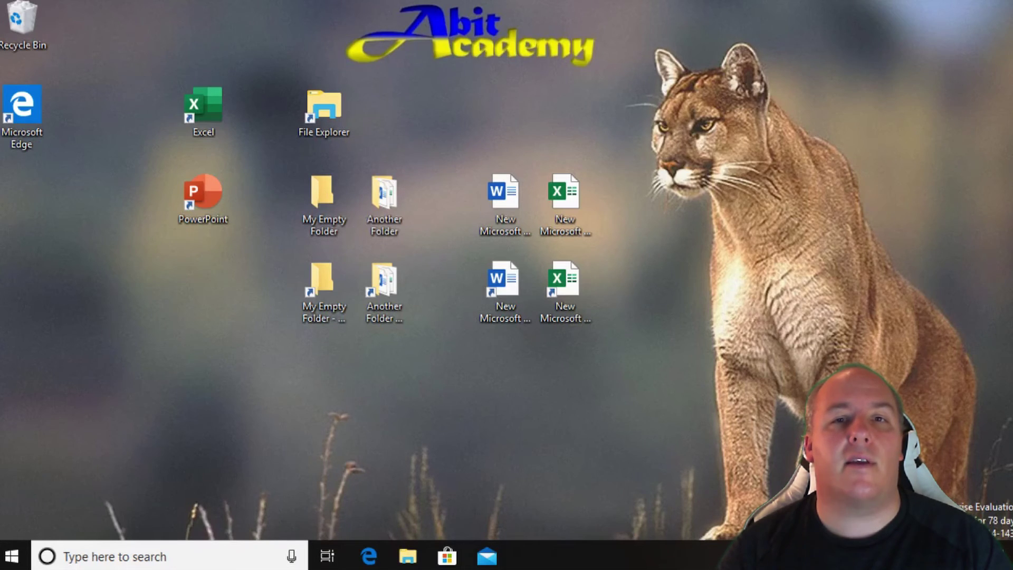
pyautogui.doubleClick(208, 192)
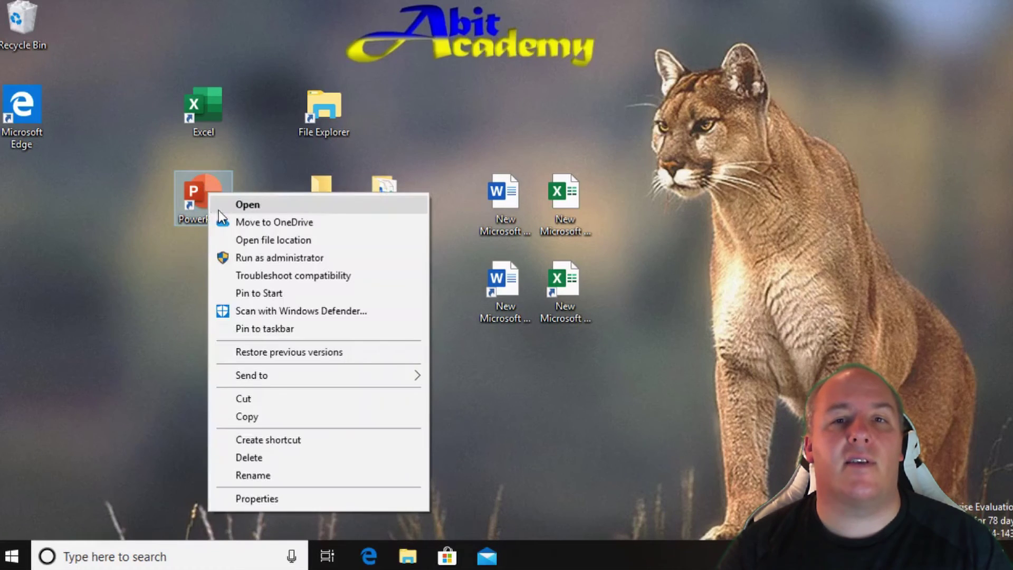
pyautogui.click(258, 464)
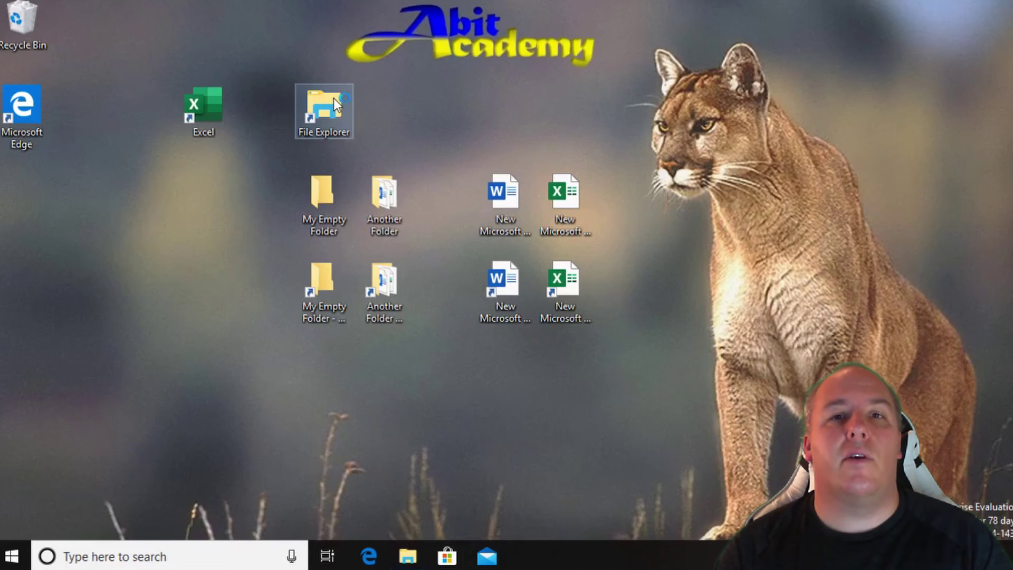
pyautogui.doubleClick(334, 98)
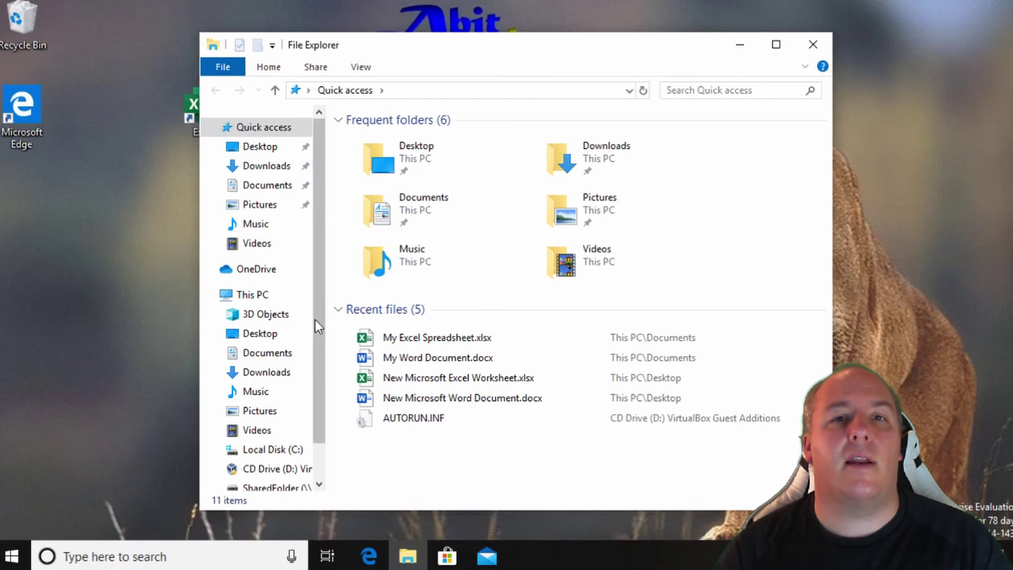
pyautogui.click(258, 355)
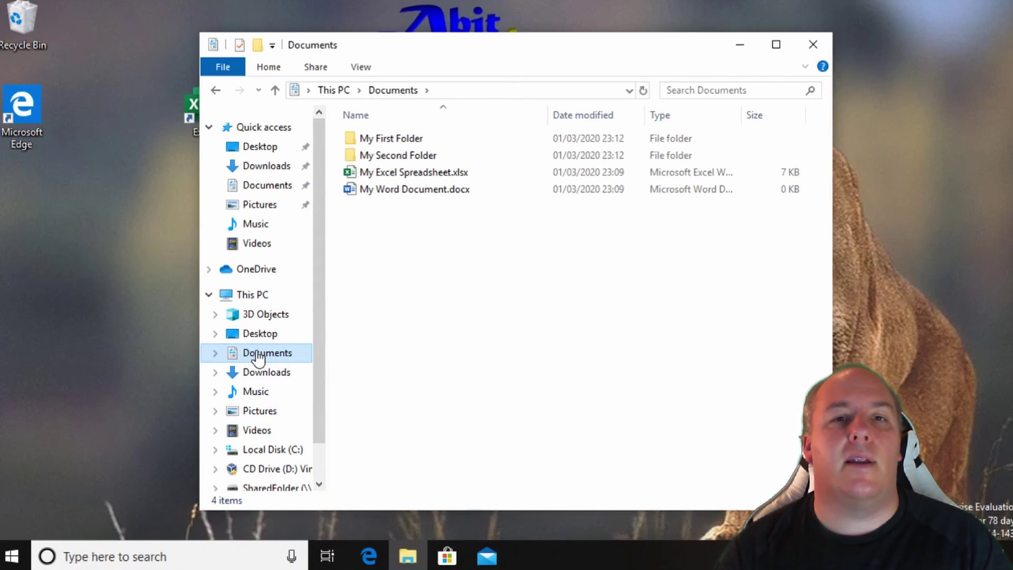
pyautogui.click(255, 411)
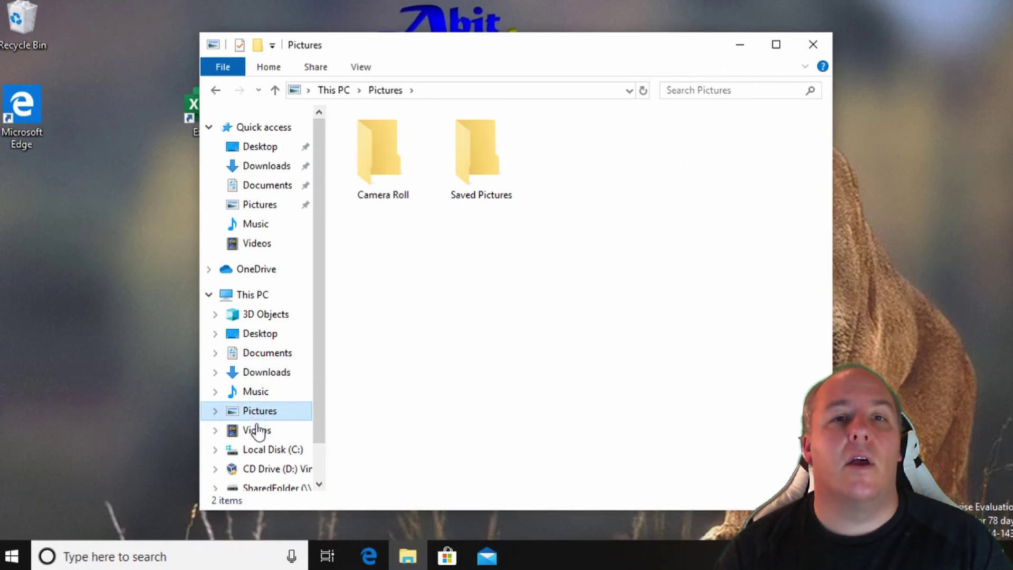
pyautogui.click(258, 432)
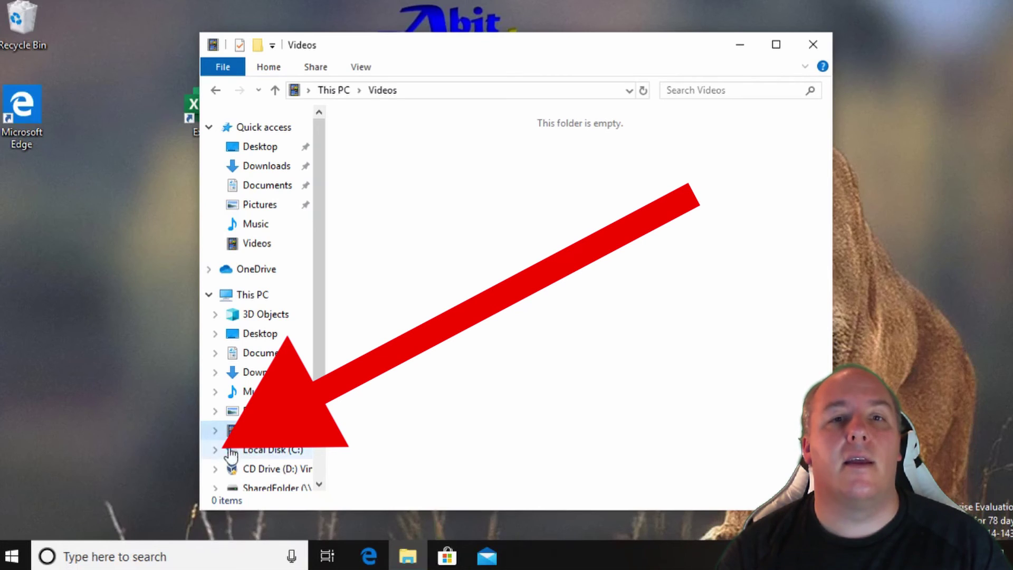
pyautogui.click(215, 450)
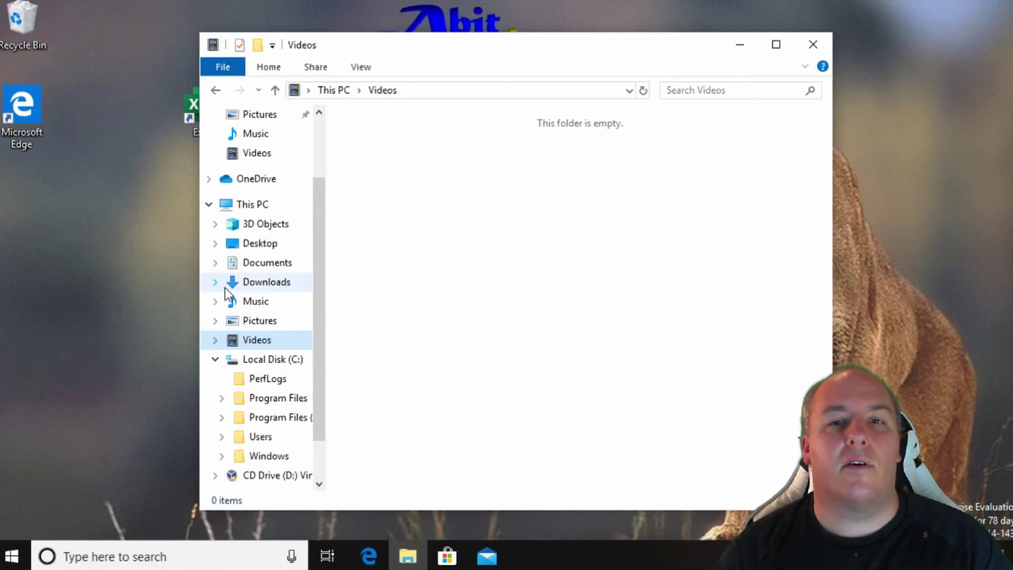
pyautogui.click(215, 264)
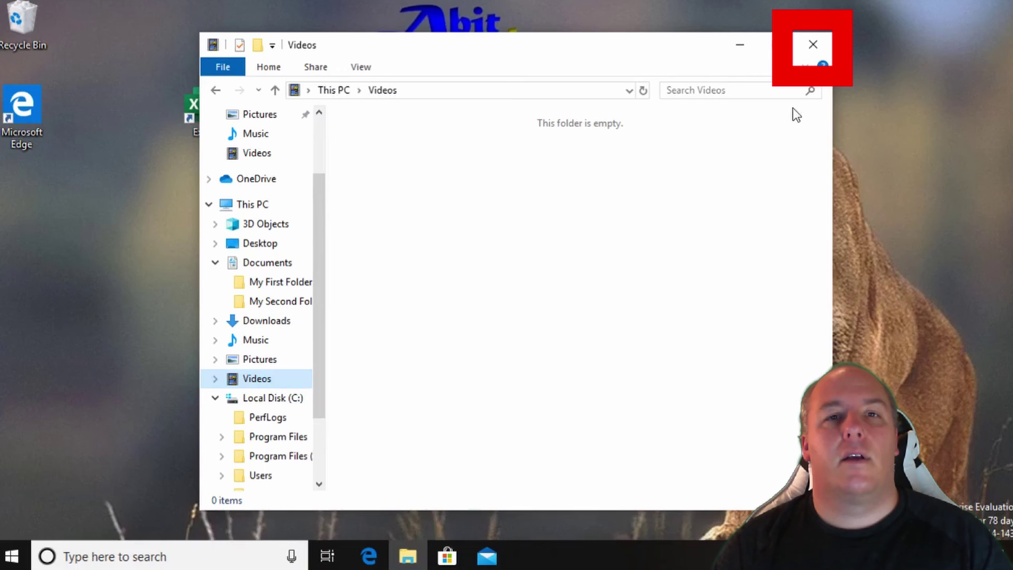
pyautogui.click(809, 36)
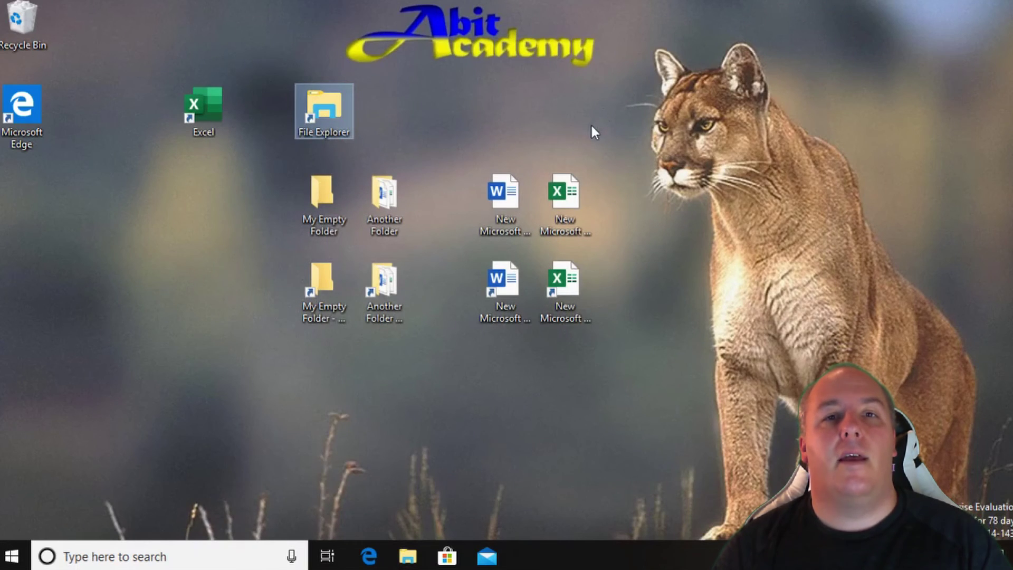
pyautogui.click(325, 201)
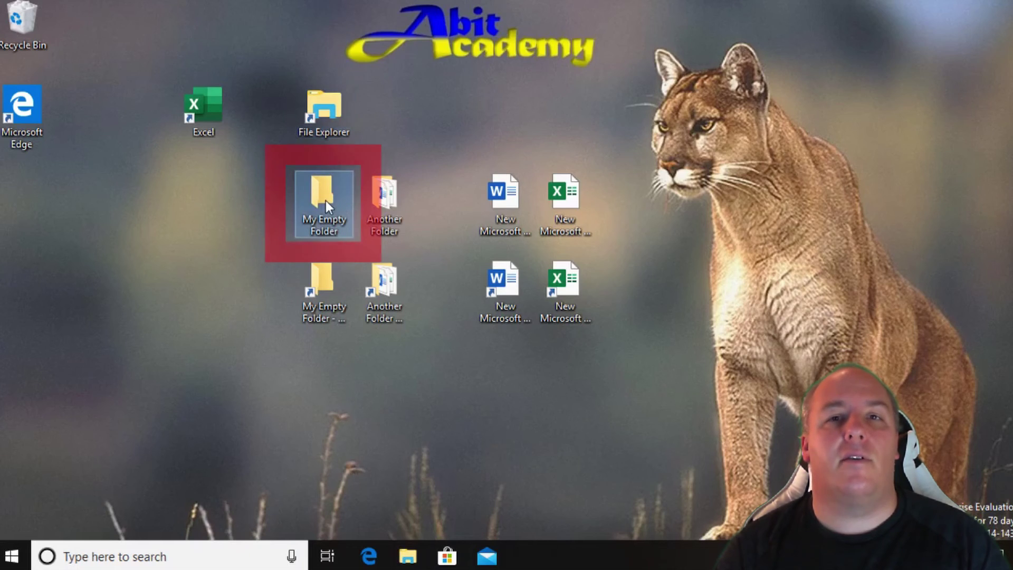
pyautogui.moveTo(325, 205)
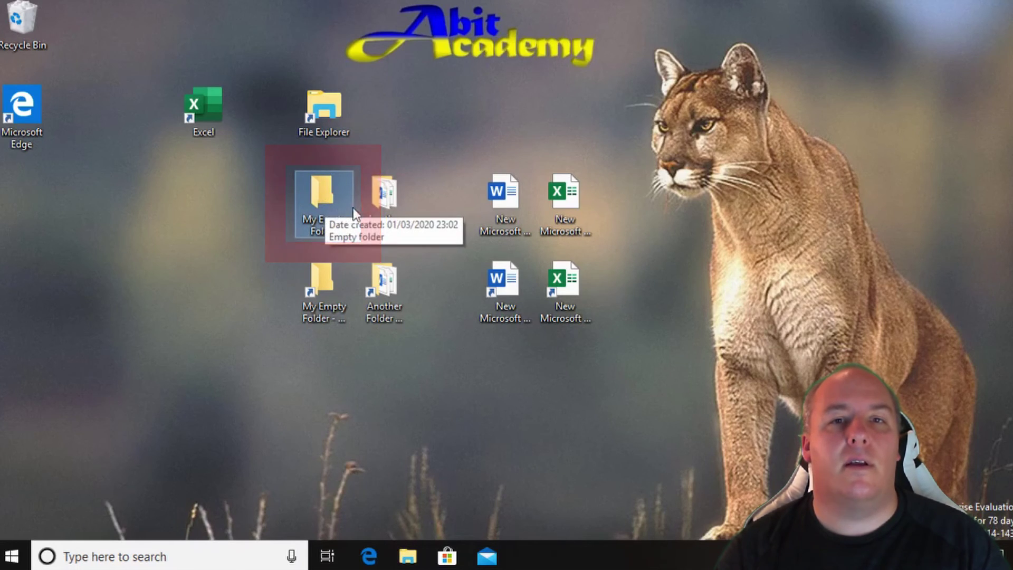
pyautogui.click(382, 209)
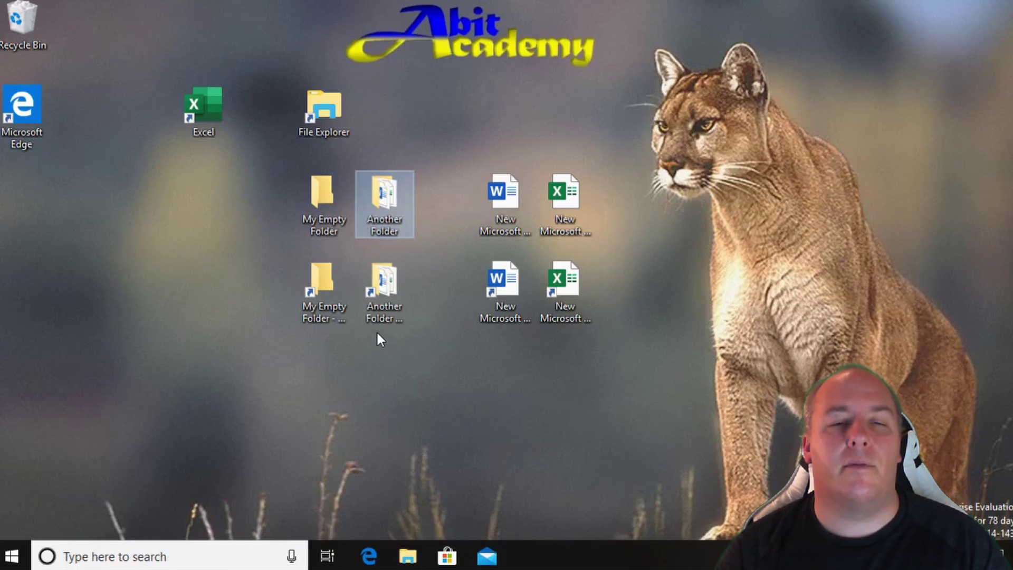
# Open My Empty Folder to confirm it holds nothing, then close its window
pyautogui.click(330, 200)
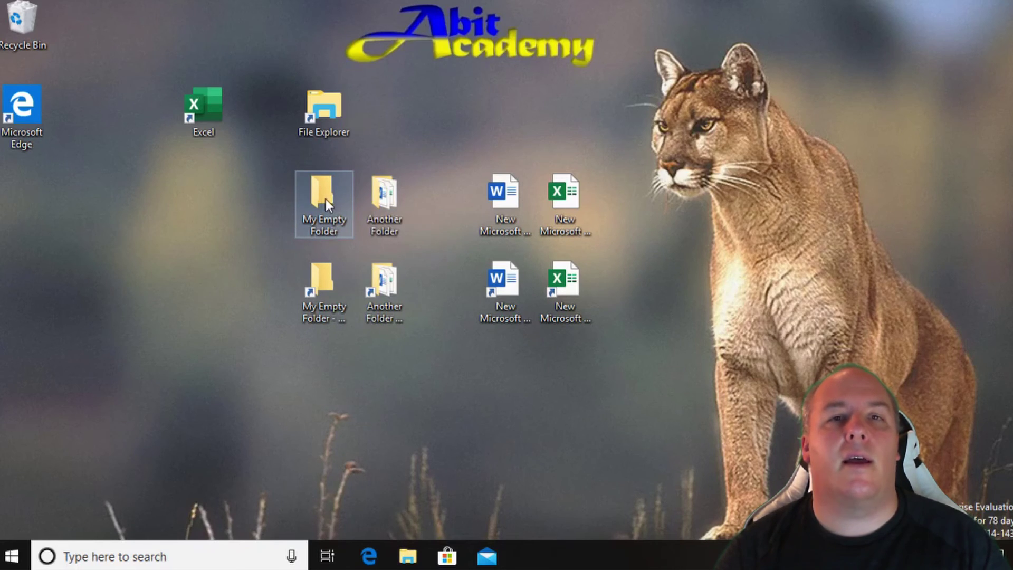
pyautogui.doubleClick(325, 200)
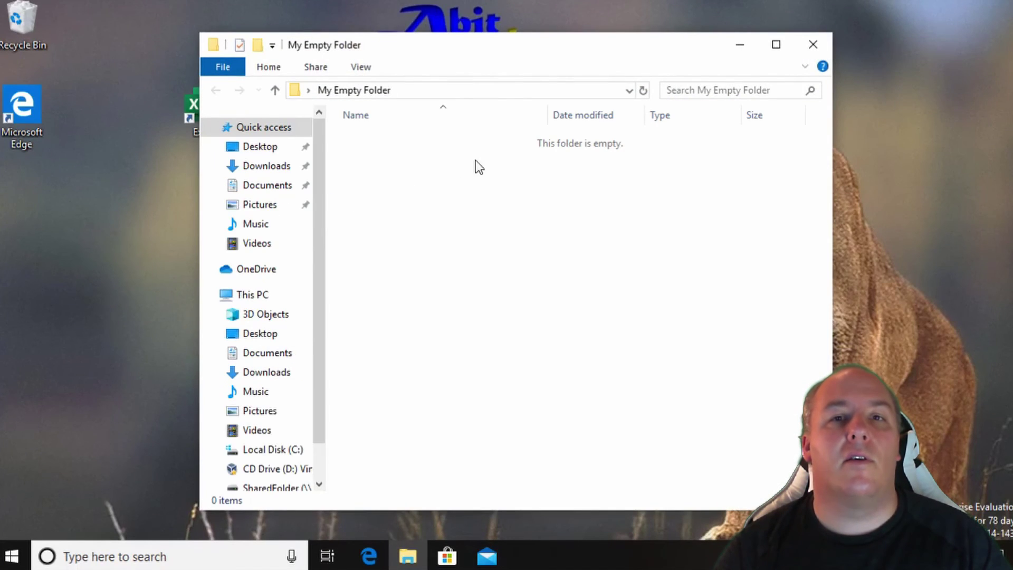
pyautogui.click(812, 52)
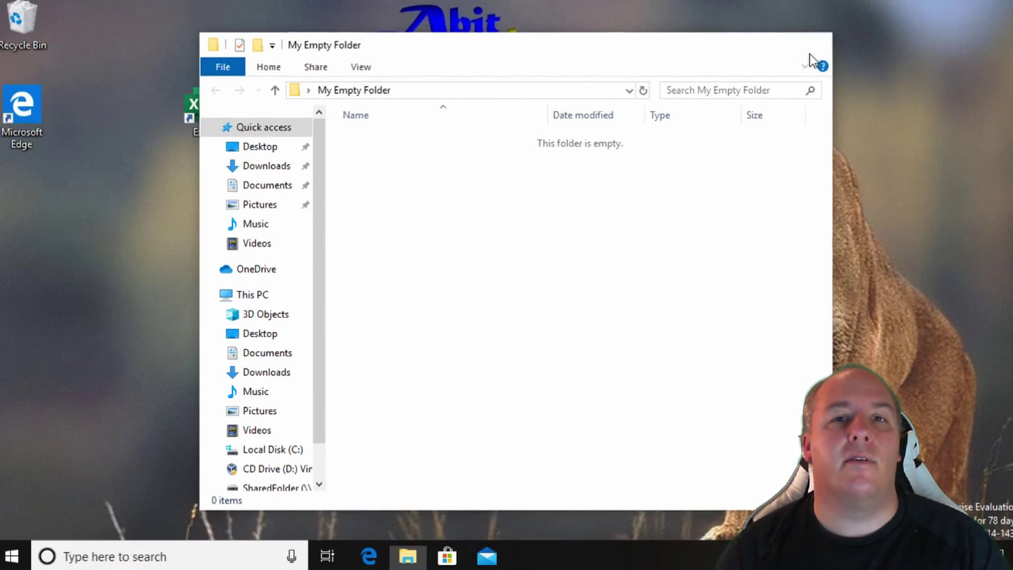
pyautogui.click(321, 294)
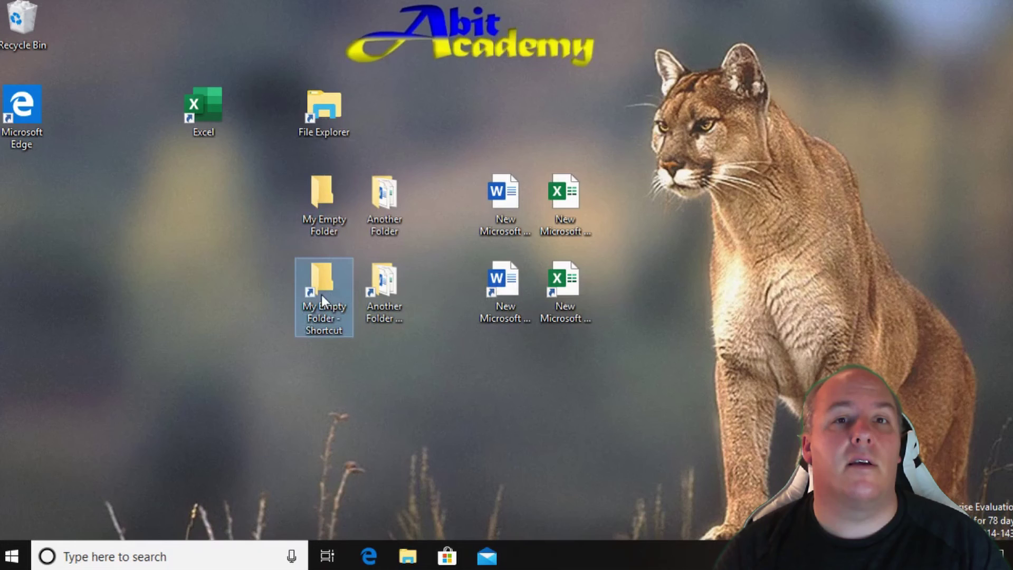
pyautogui.click(571, 168)
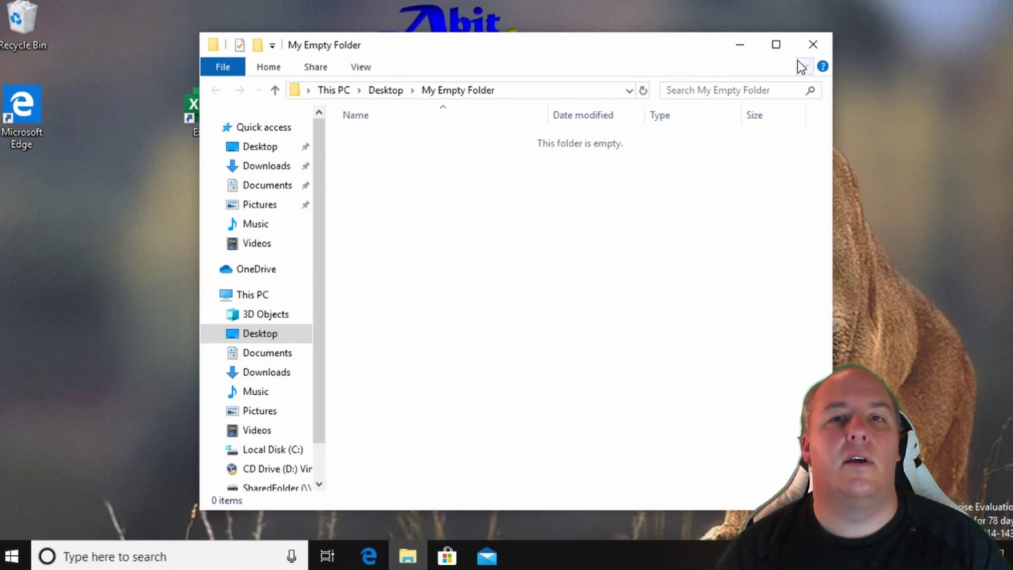
pyautogui.click(812, 45)
pyautogui.hotkey('ctrl', 'v')
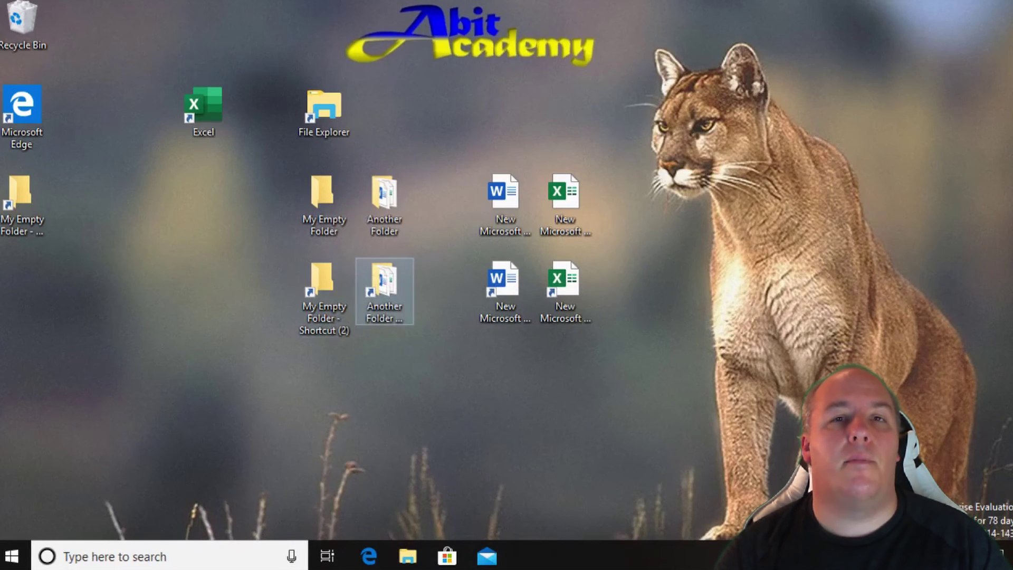
# Delete the Another Folder shortcut and view Another Folder's Excel worksheet and Word document
pyautogui.click(372, 267)
pyautogui.press('Delete')
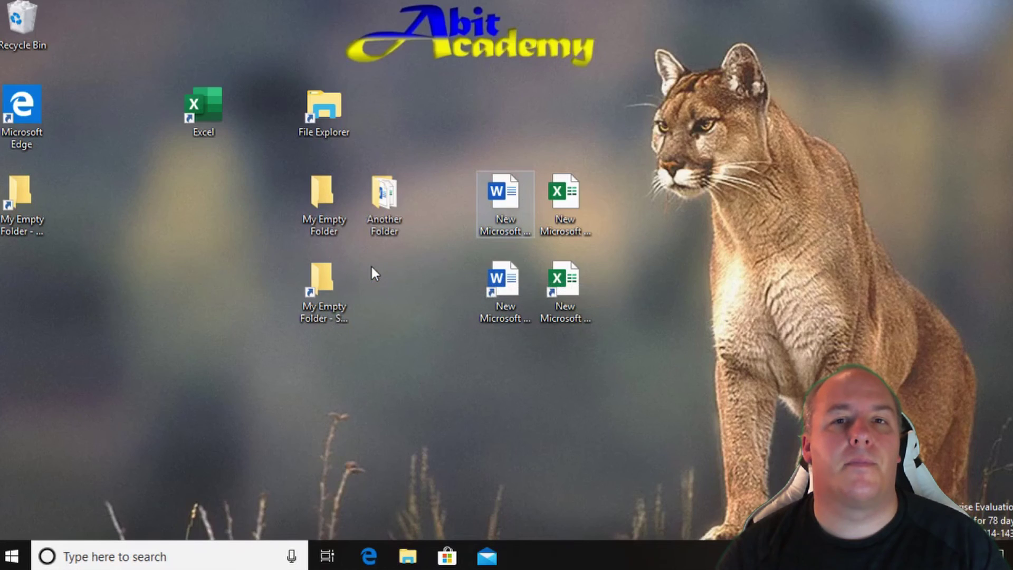
pyautogui.click(370, 261)
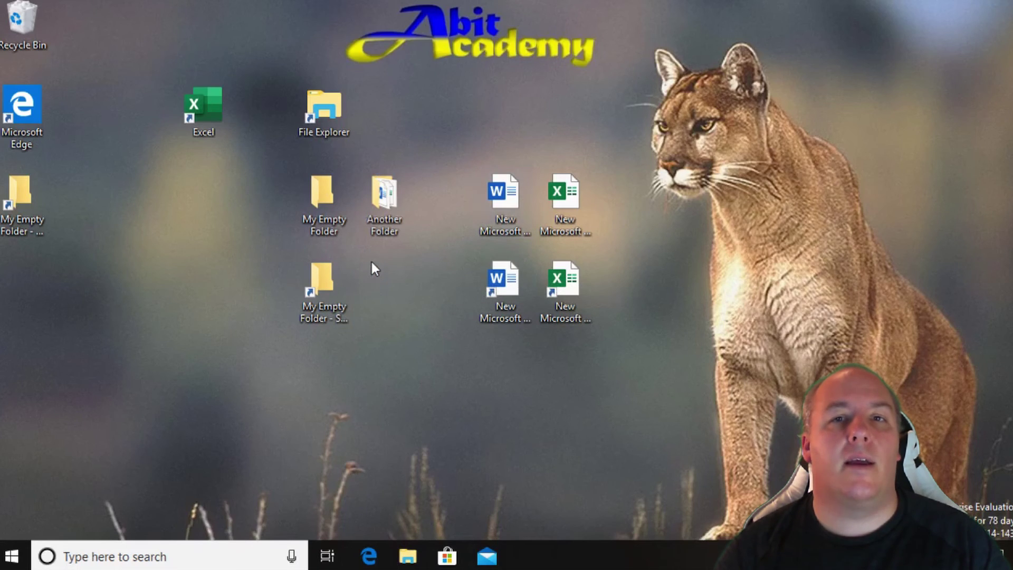
pyautogui.doubleClick(379, 211)
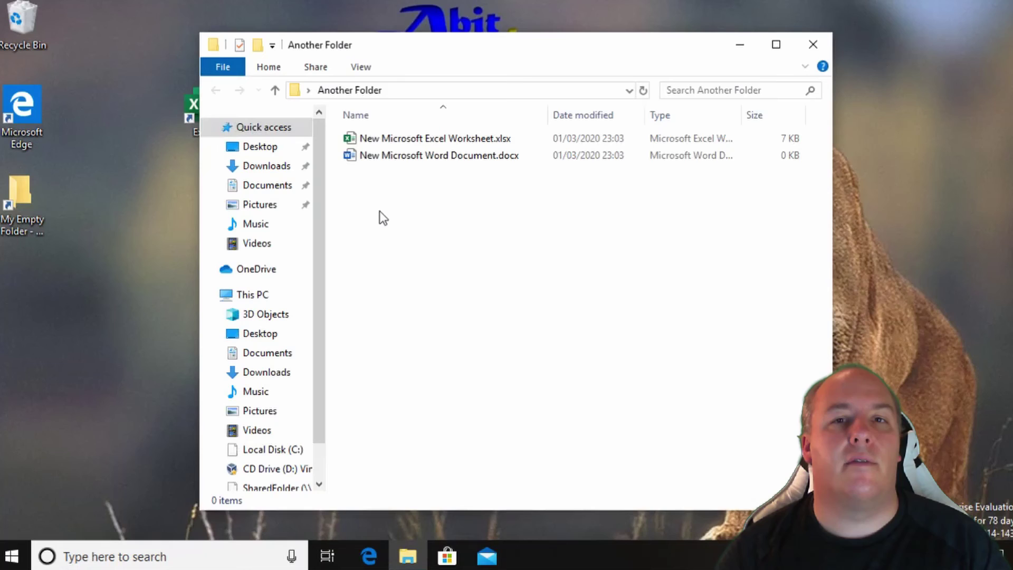
pyautogui.click(813, 44)
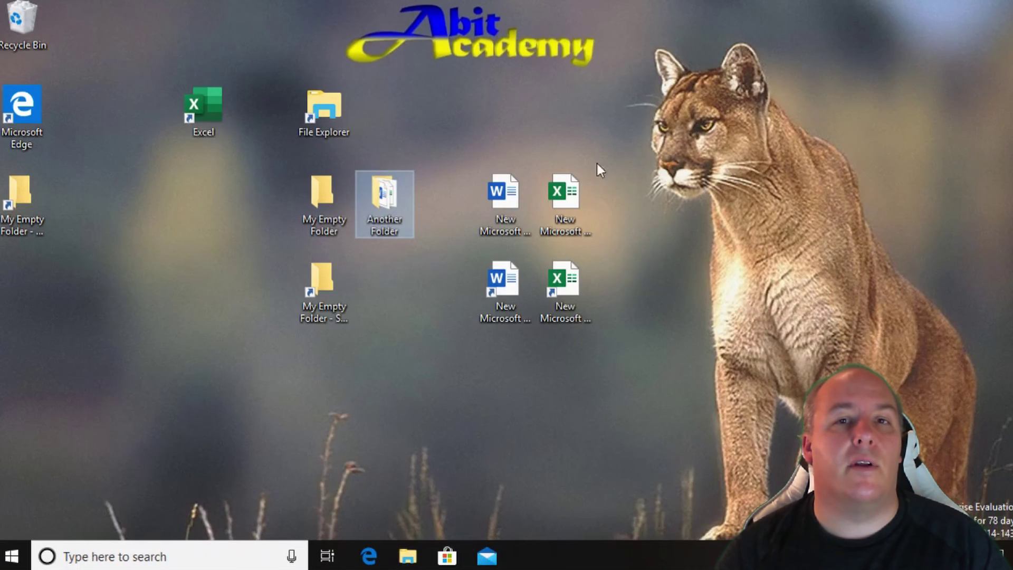
pyautogui.click(336, 203)
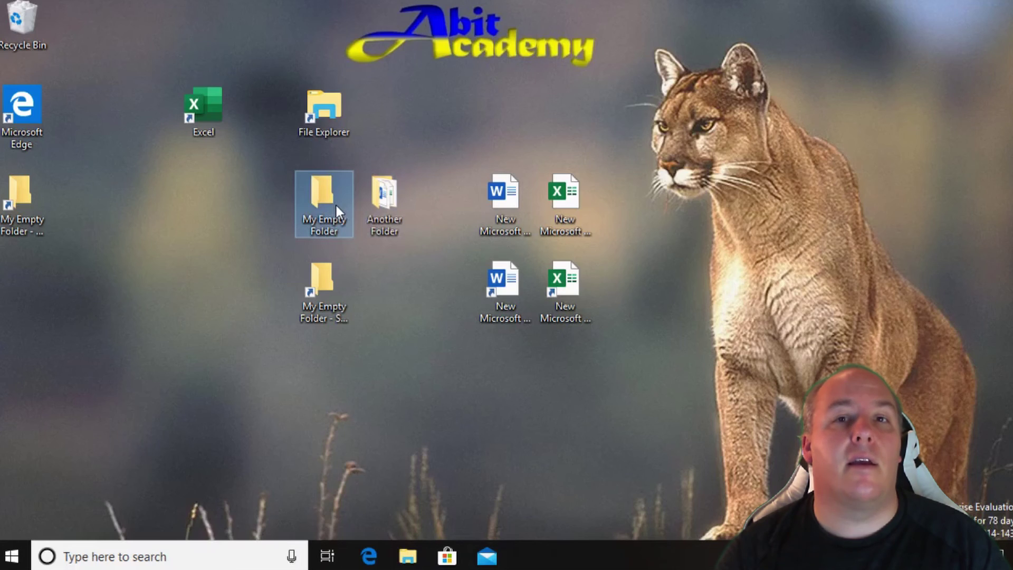
# Delete My Empty Folder, cancel its broken-shortcut warning, and open File Explorer
pyautogui.press('Delete')
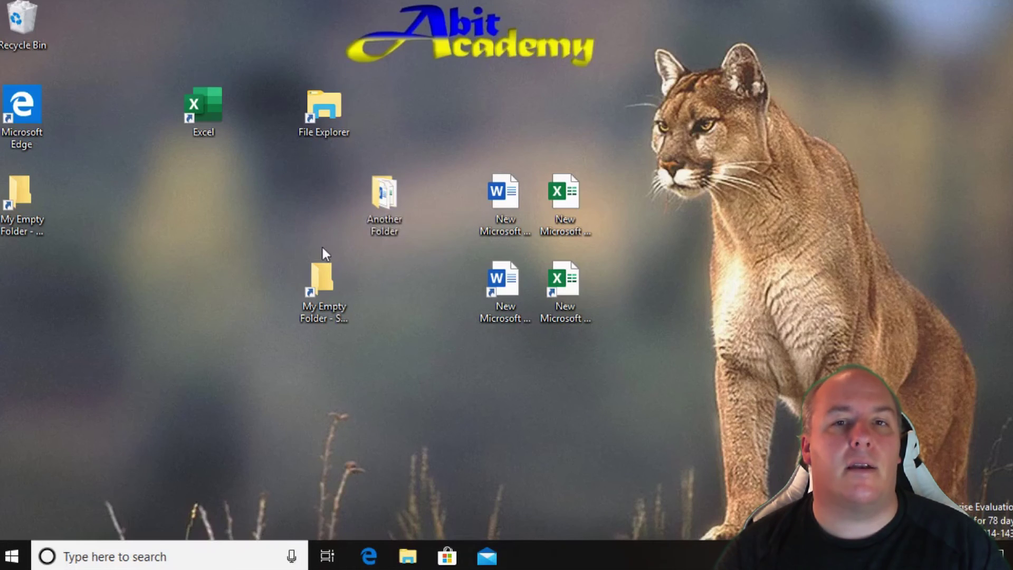
pyautogui.doubleClick(315, 277)
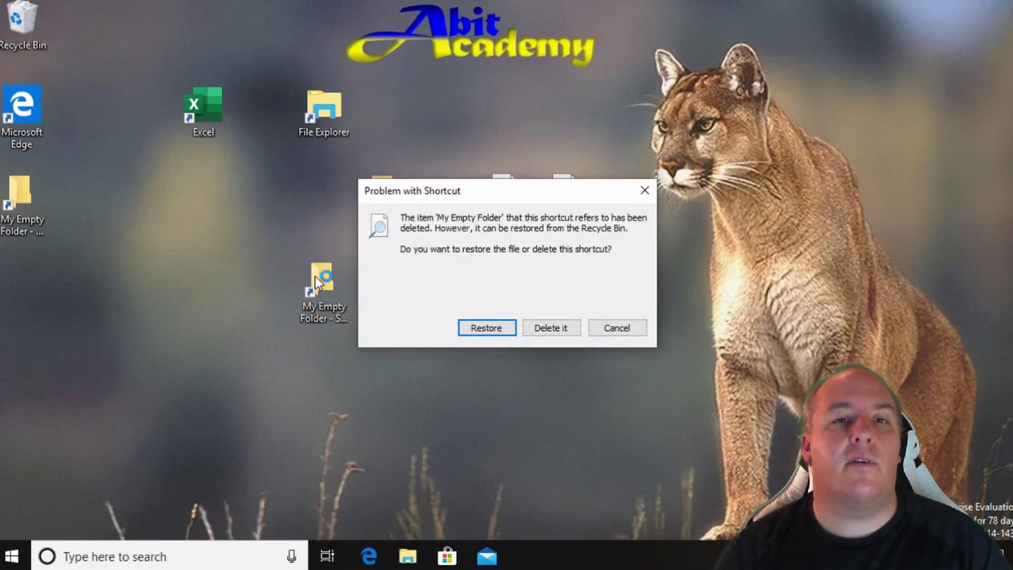
pyautogui.click(616, 323)
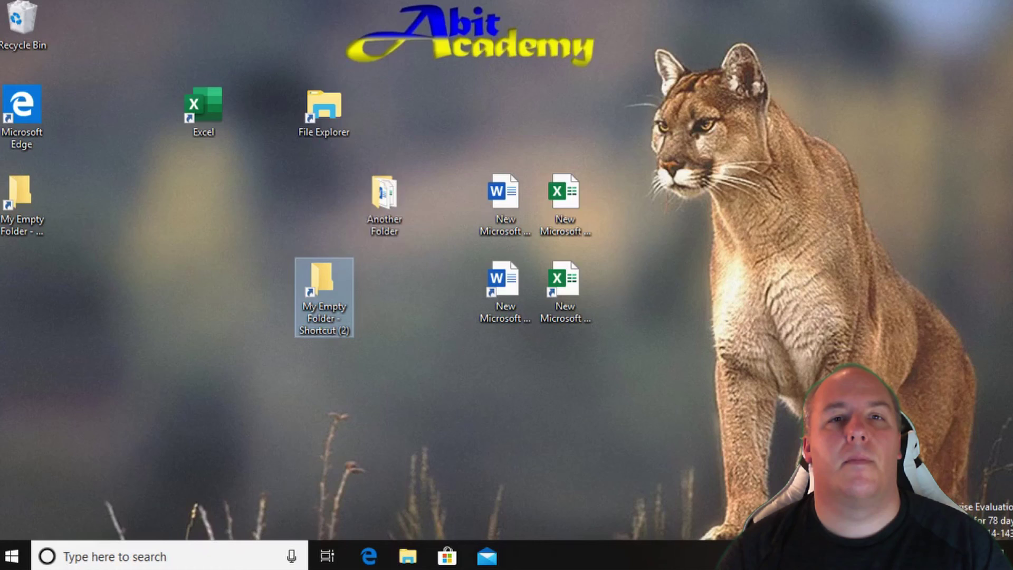
pyautogui.click(335, 106)
pyautogui.doubleClick(334, 106)
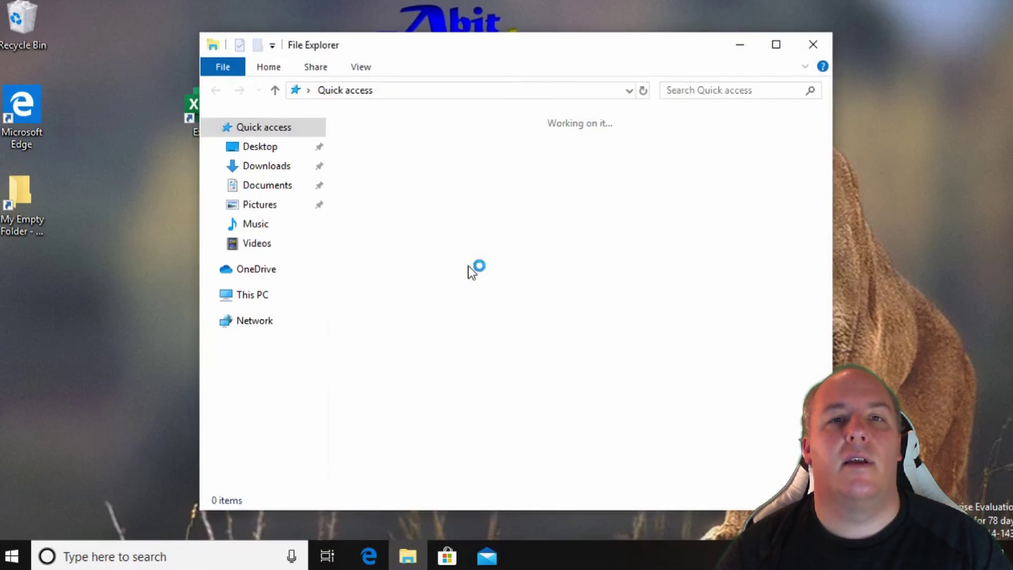
# Create a shortcut to My Word Document.docx in Documents and drag it onto the desktop
pyautogui.click(264, 188)
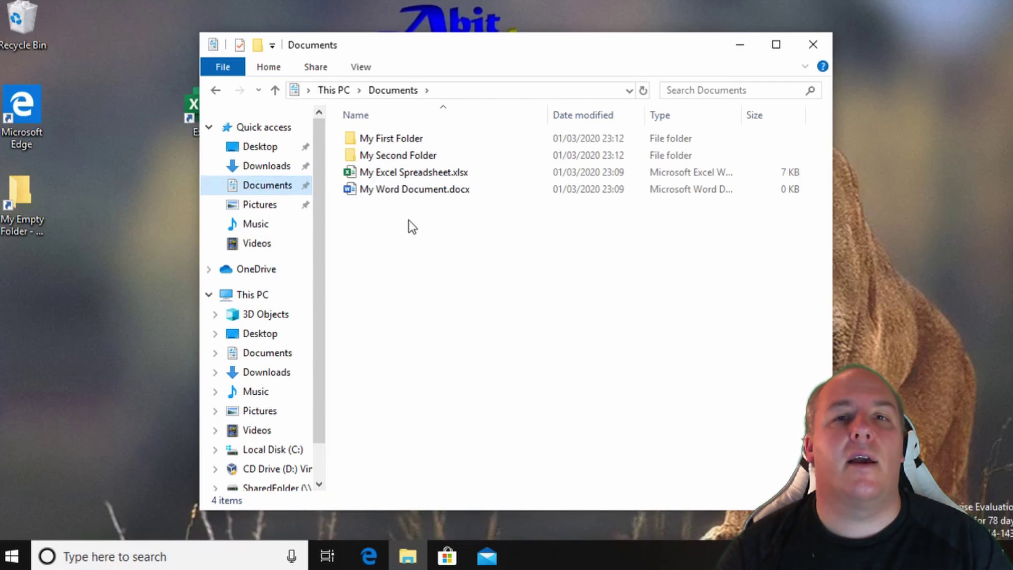
pyautogui.doubleClick(406, 192)
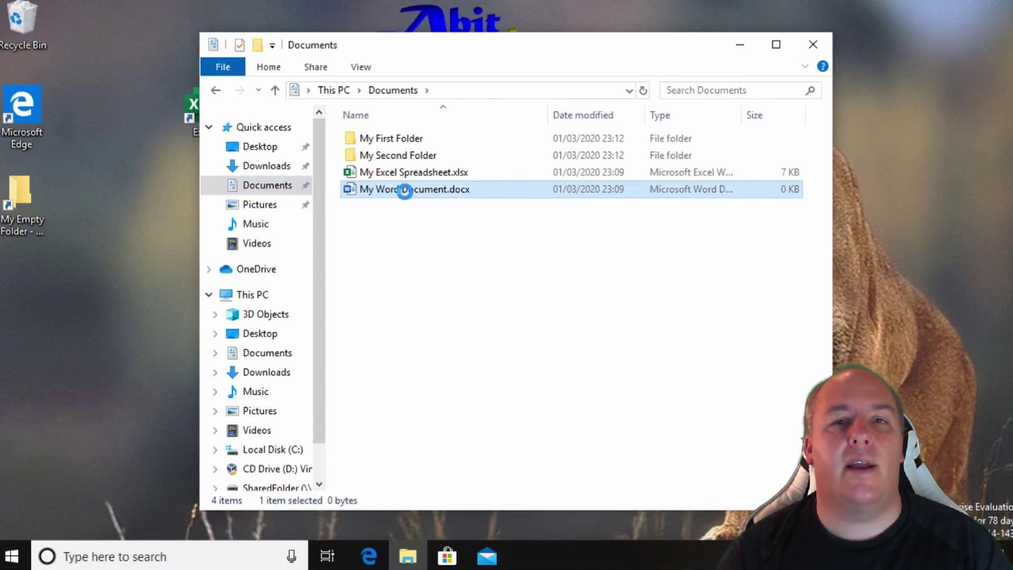
pyautogui.rightClick(405, 192)
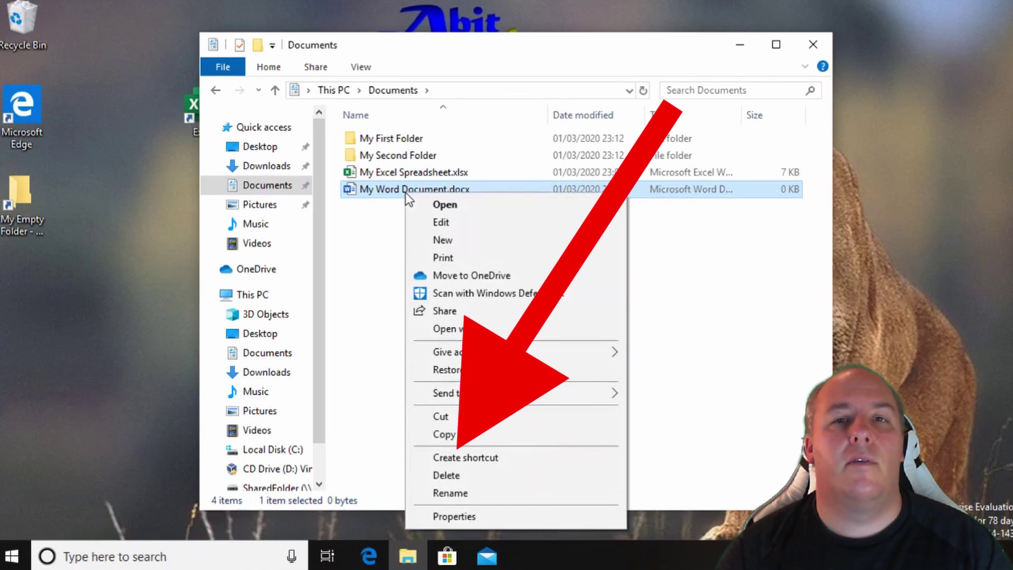
pyautogui.click(489, 457)
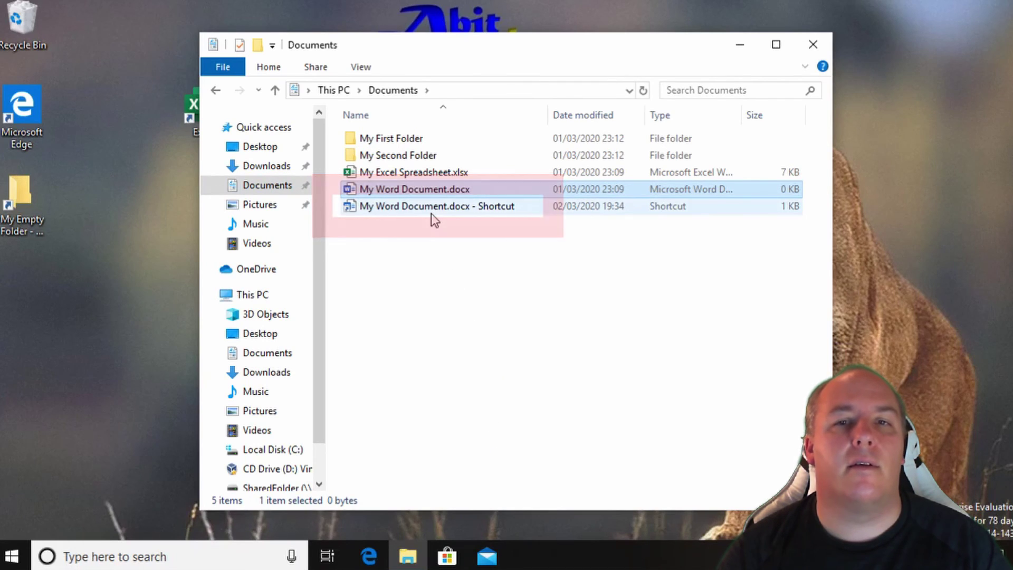
pyautogui.moveTo(432, 213)
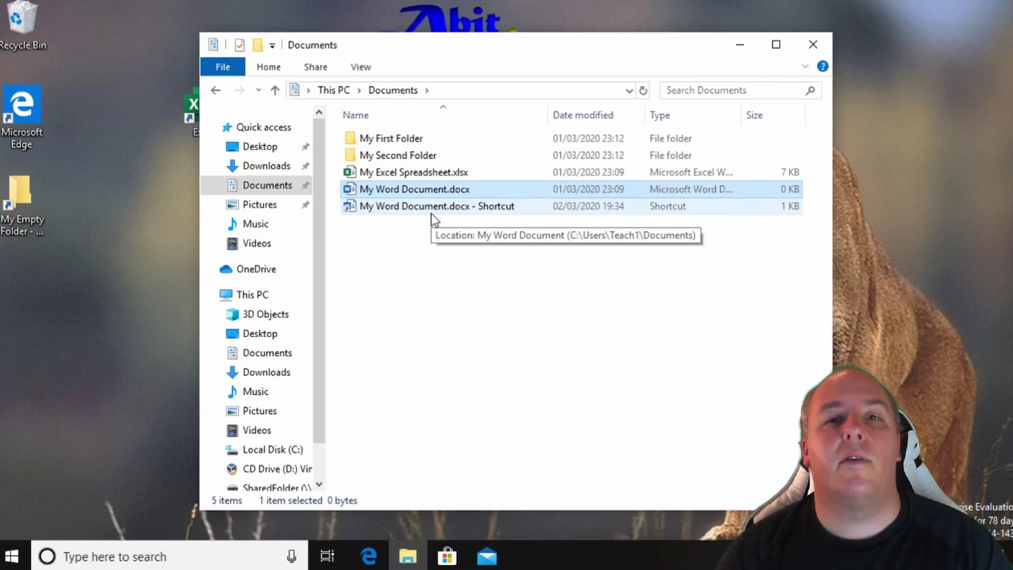
pyautogui.click(432, 211)
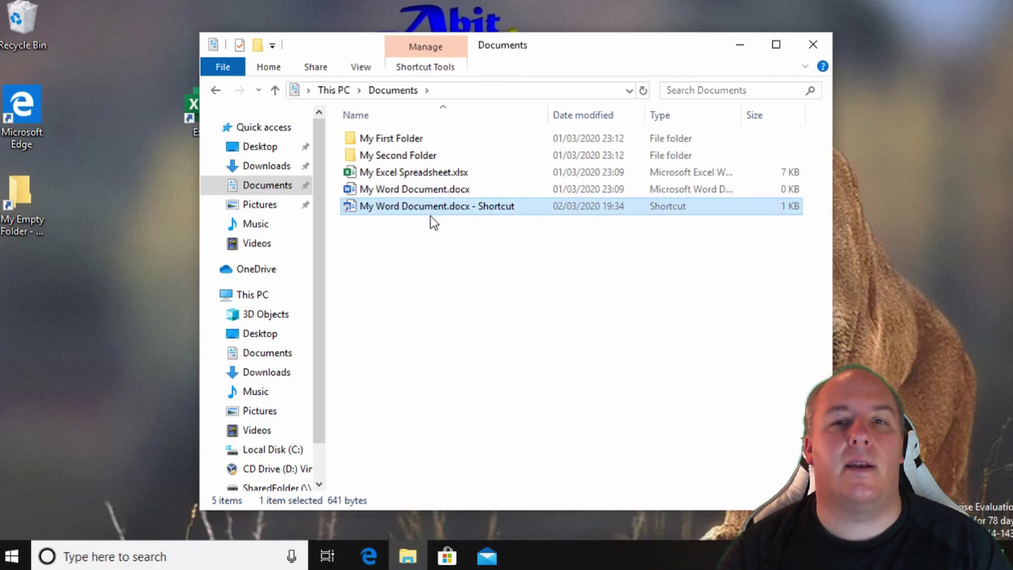
pyautogui.moveTo(430, 217); pyautogui.dragTo(19, 319)
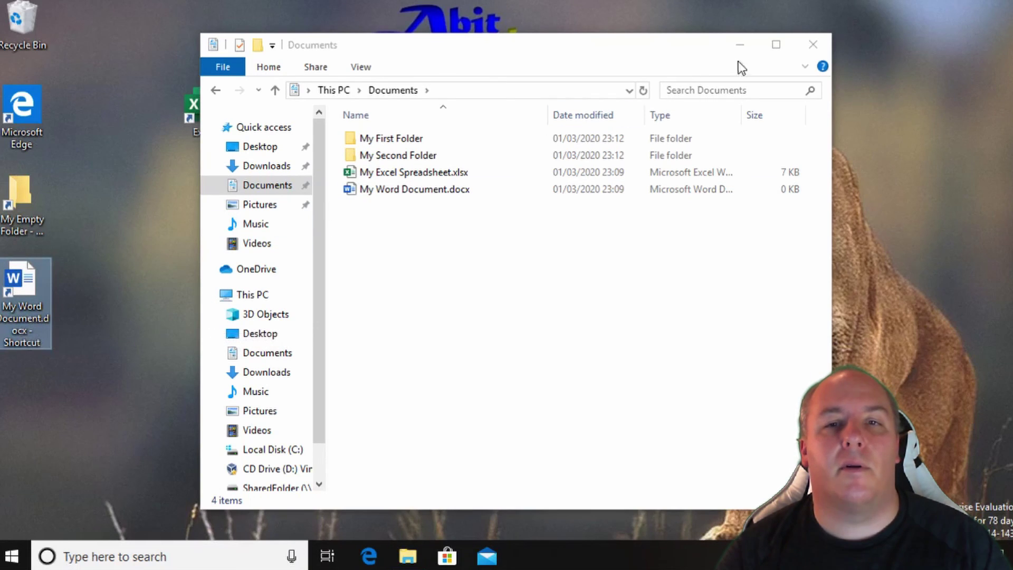
# Open My Word Document.docx from its desktop shortcut, then close Word and reopen File Explorer
pyautogui.click(813, 44)
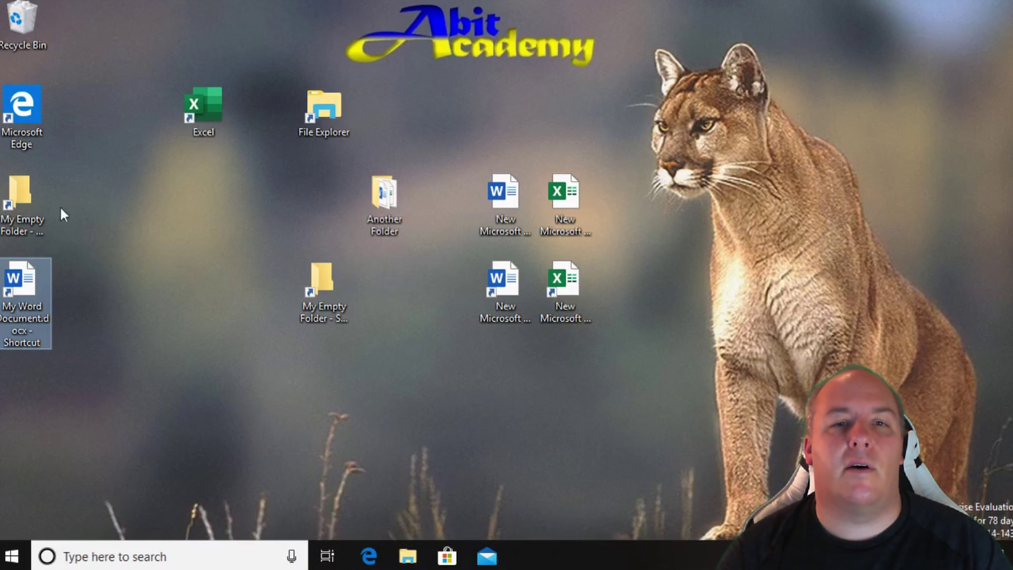
pyautogui.doubleClick(17, 289)
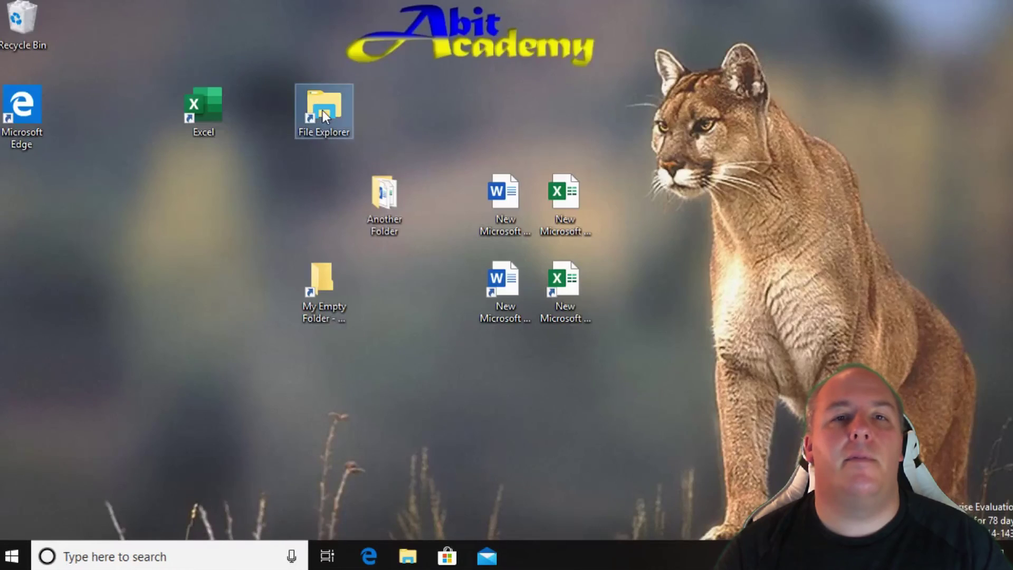
pyautogui.doubleClick(323, 111)
# Create a shortcut to My Excel Spreadsheet.xlsx in Documents and cut it
pyautogui.click(266, 353)
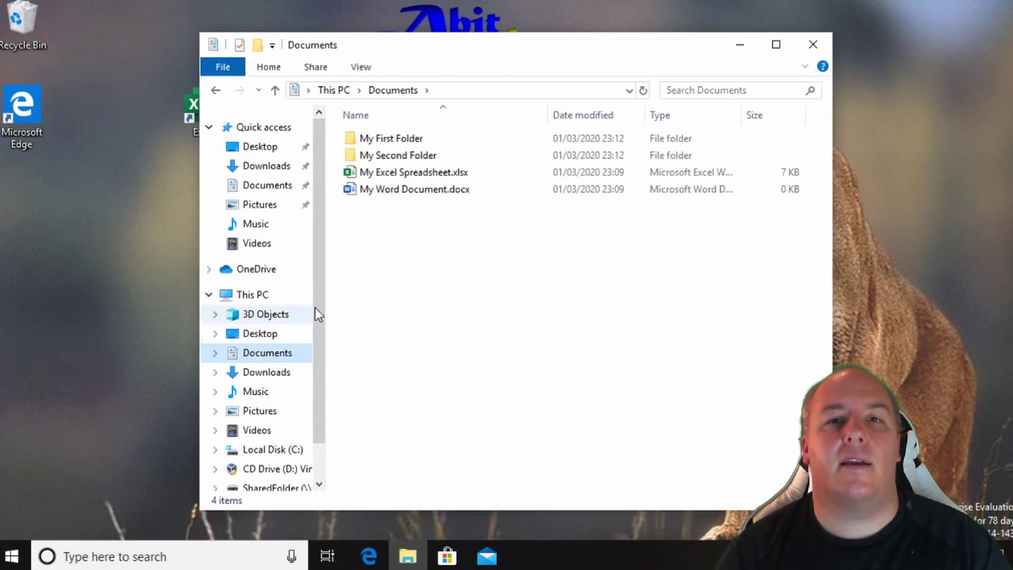
pyautogui.click(393, 190)
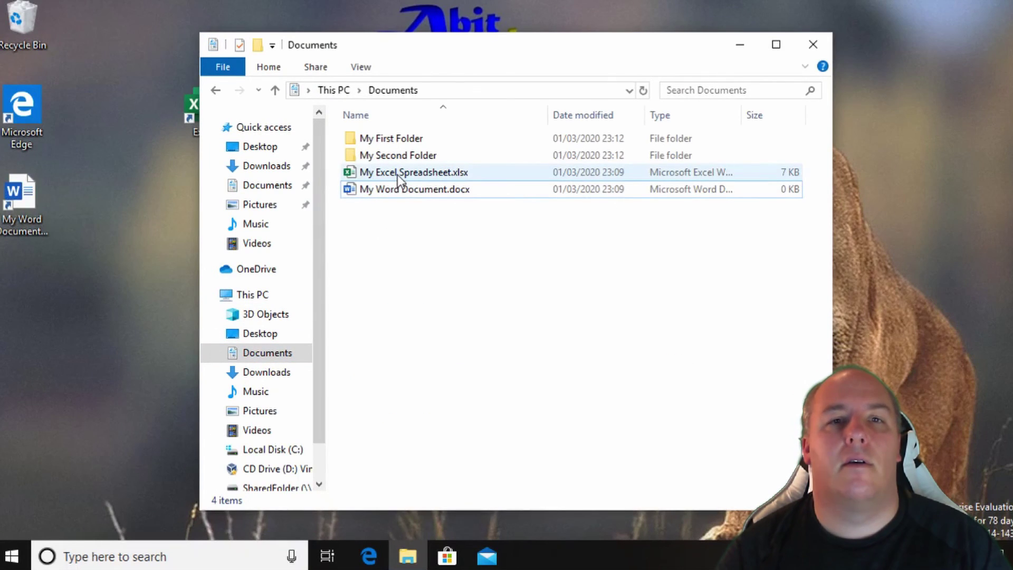
pyautogui.click(397, 175)
pyautogui.rightClick(398, 175)
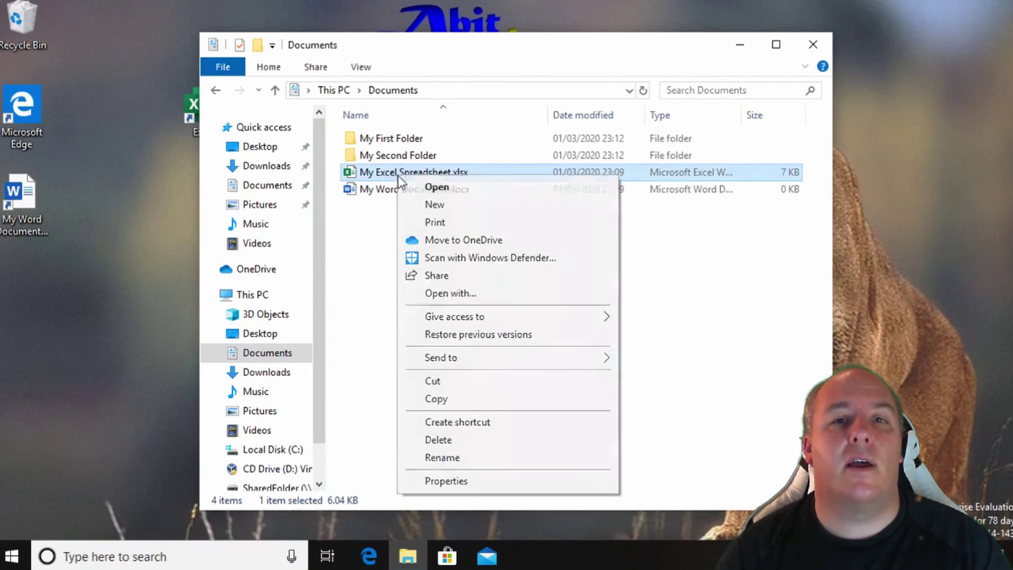
pyautogui.click(420, 420)
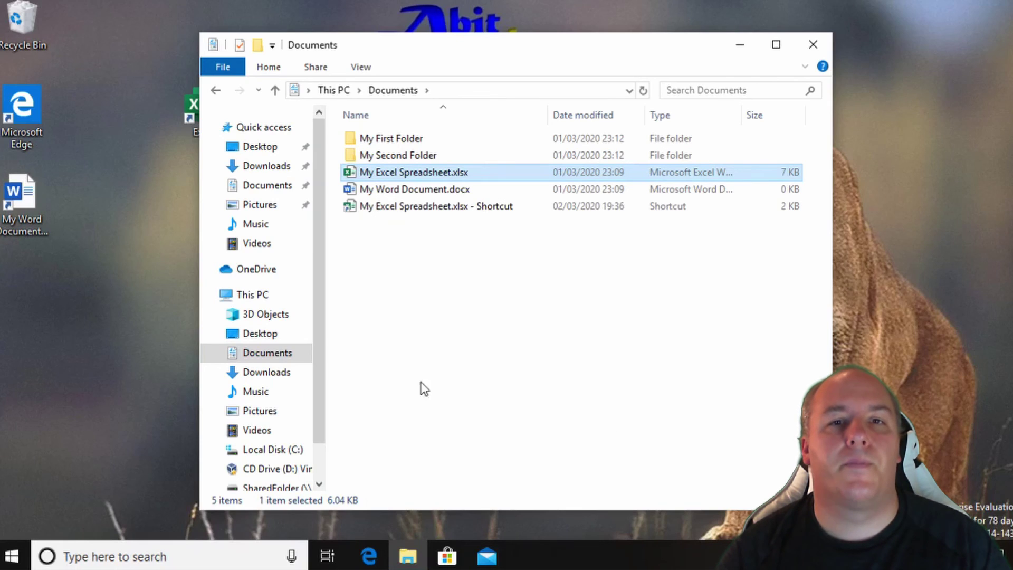
pyautogui.click(379, 207)
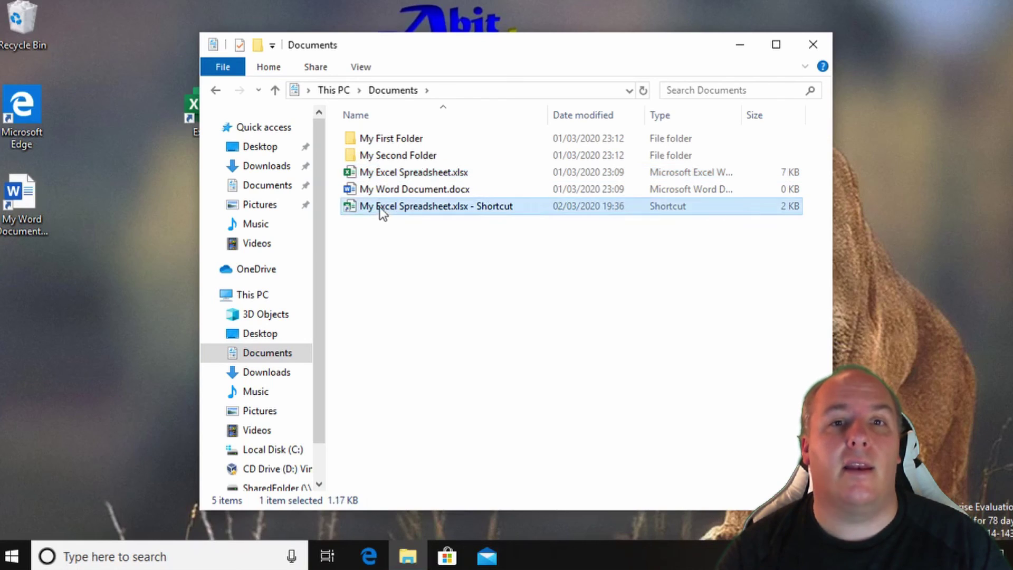
pyautogui.rightClick(379, 207)
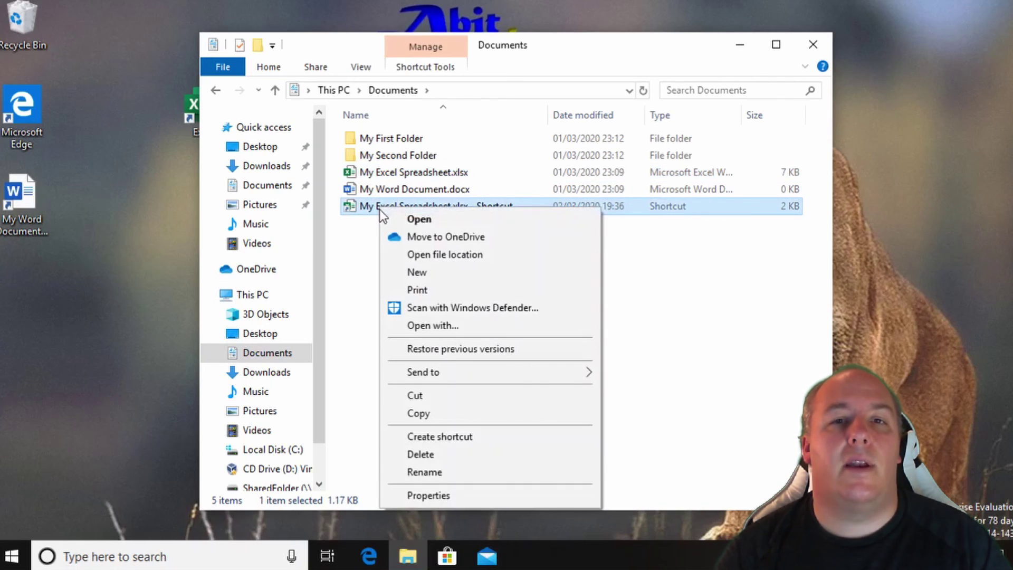
pyautogui.click(397, 391)
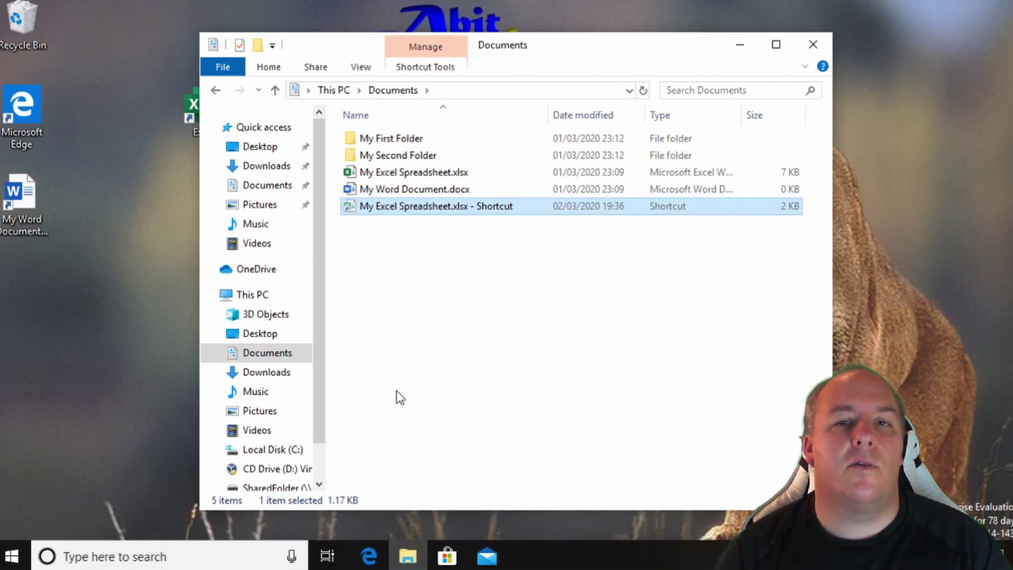
pyautogui.click(384, 247)
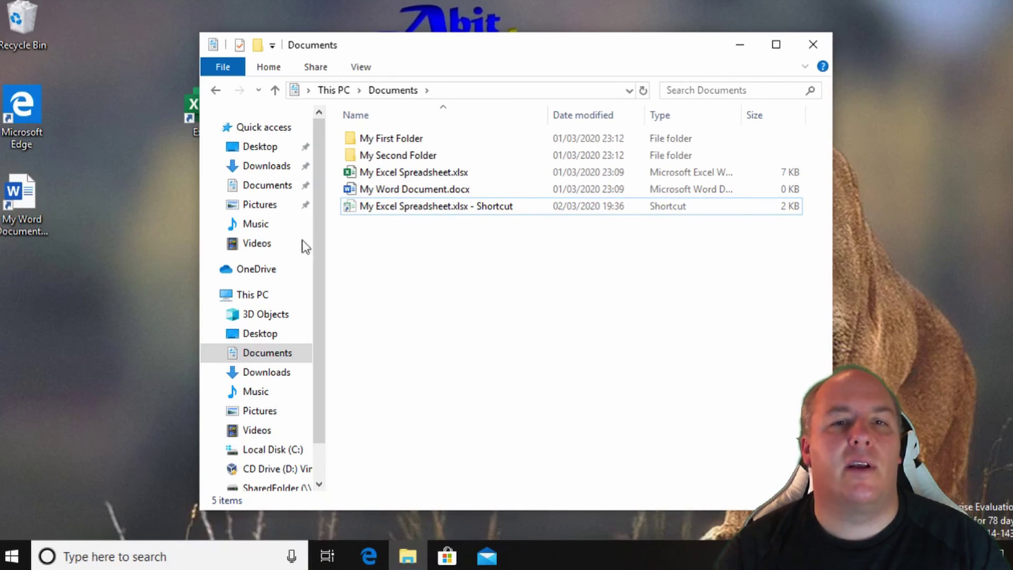
pyautogui.click(381, 206)
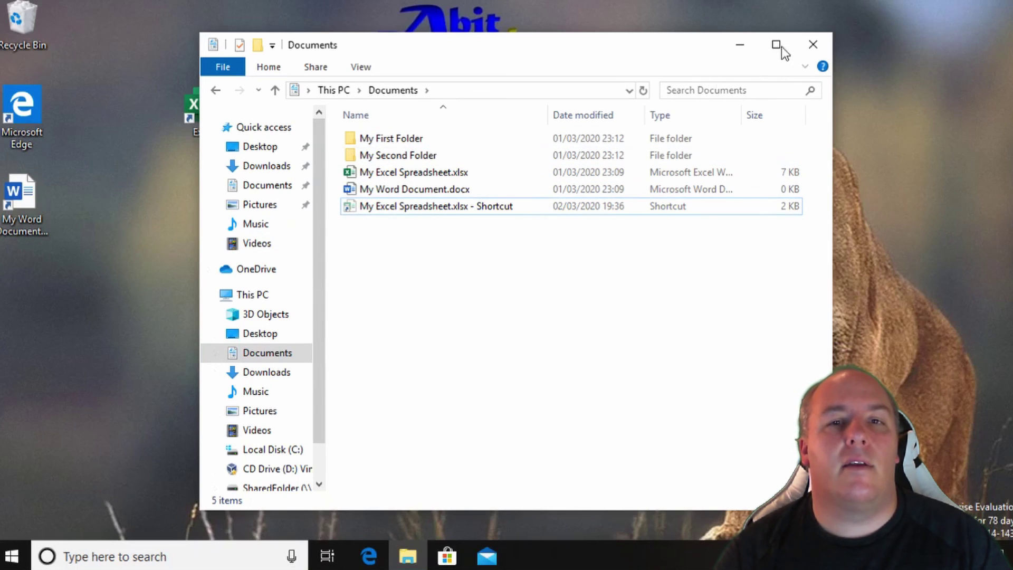
# Paste the spreadsheet shortcut onto the desktop, confirm it opens in Excel, and close Excel
pyautogui.click(813, 45)
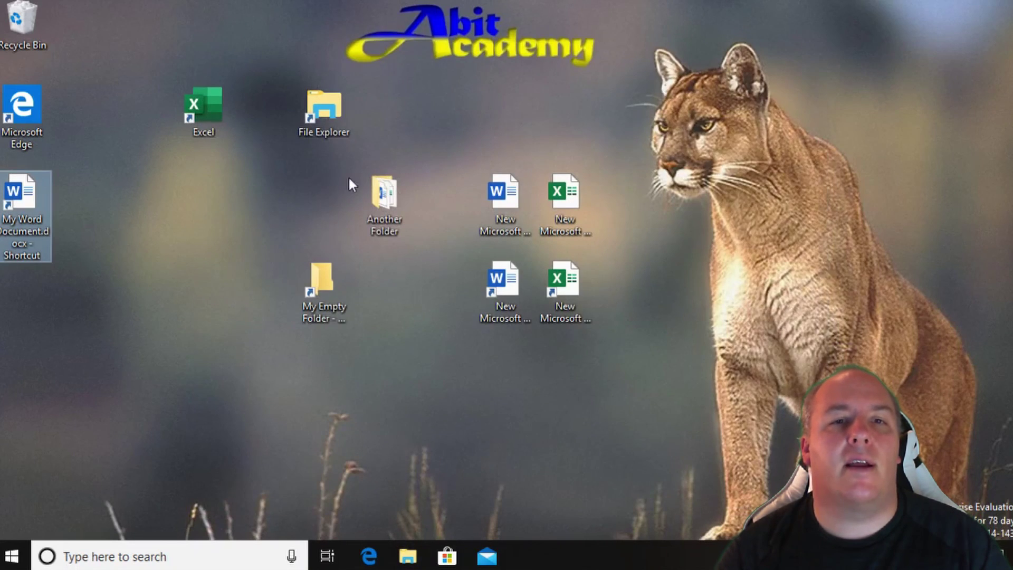
pyautogui.rightClick(9, 293)
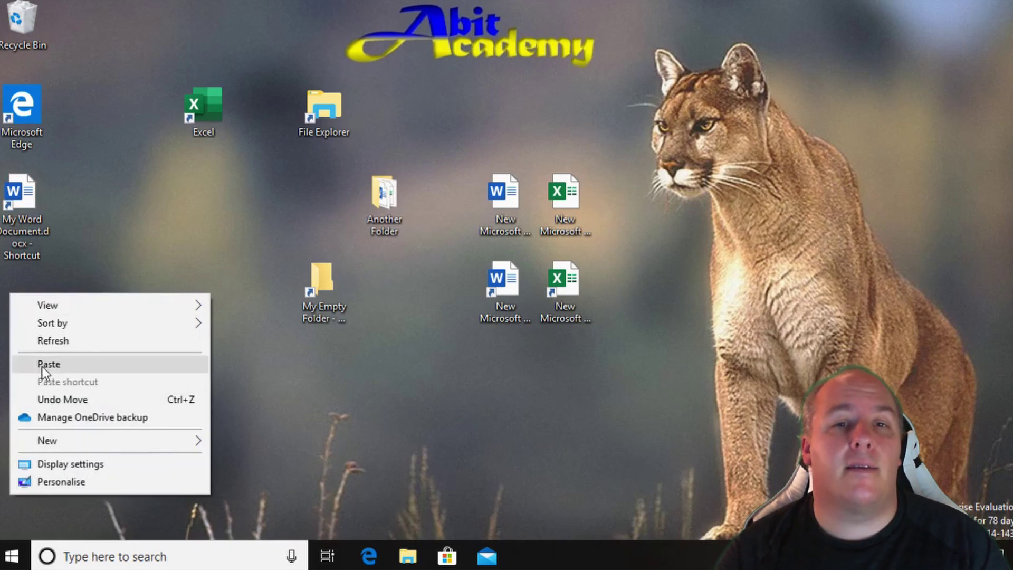
pyautogui.click(43, 366)
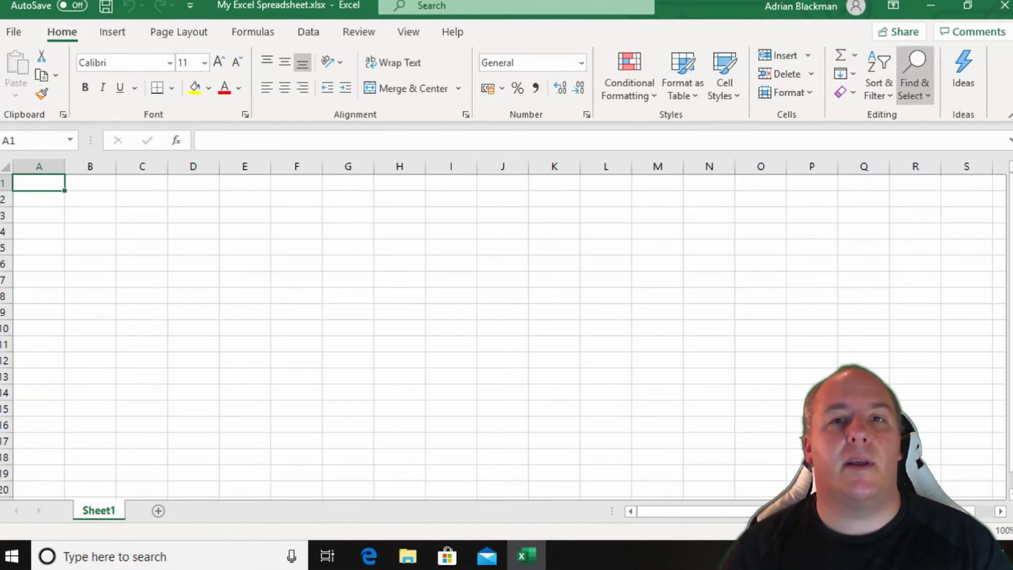
pyautogui.click(1003, 6)
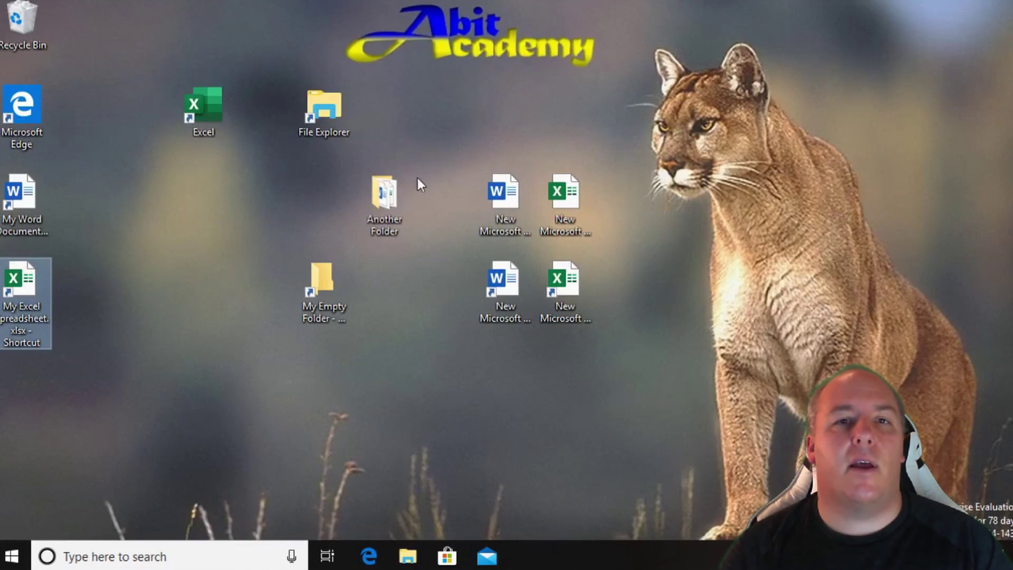
# Create a My First Folder shortcut in Documents, drag it to the desktop, and open it
pyautogui.click(323, 118)
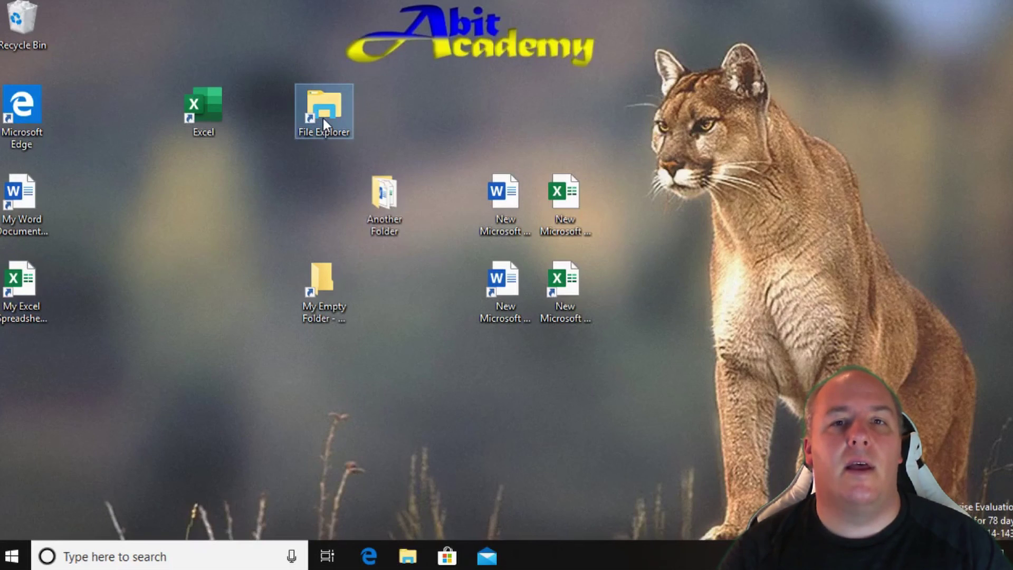
pyautogui.doubleClick(323, 118)
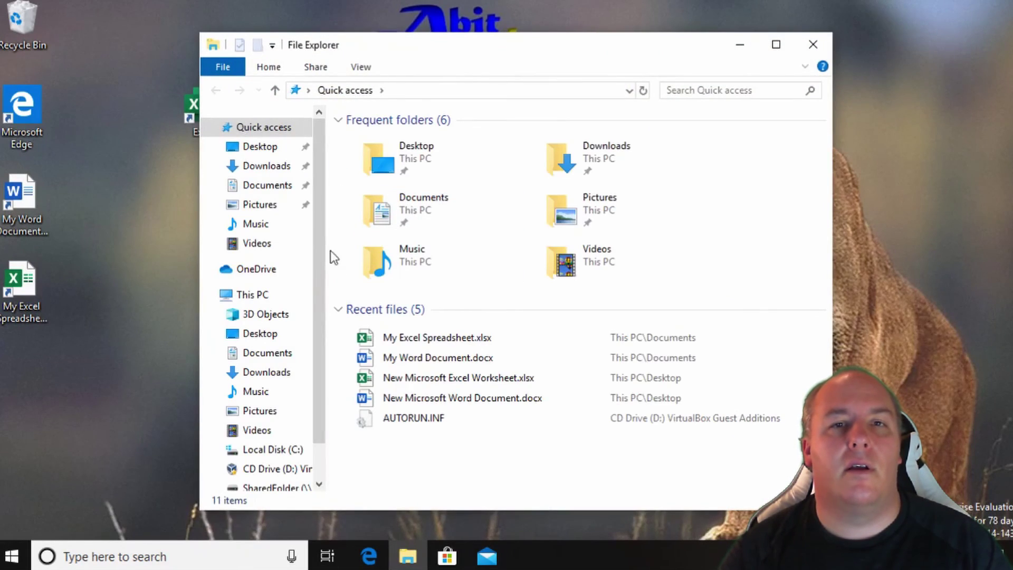
pyautogui.click(258, 352)
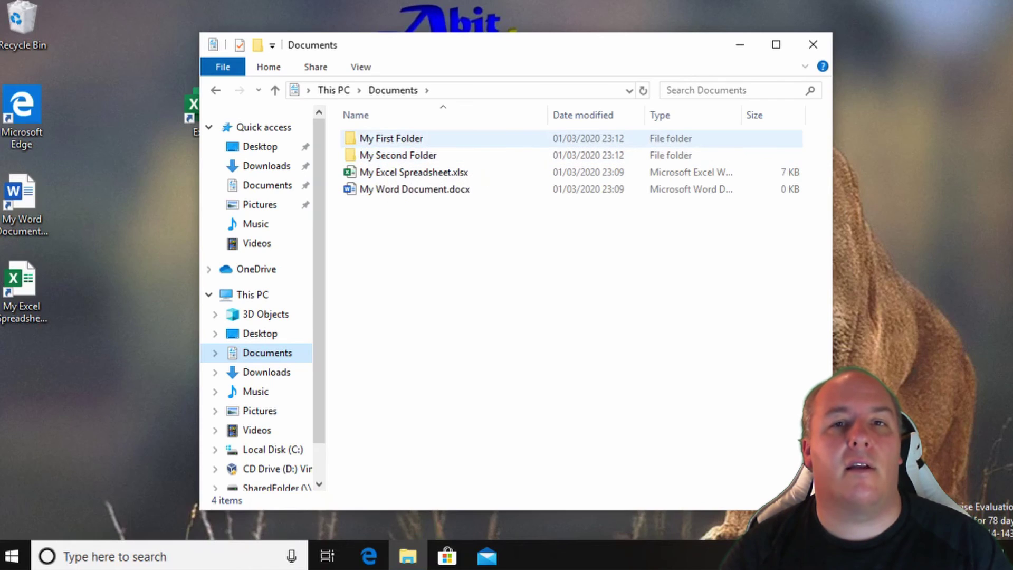
pyautogui.rightClick(384, 143)
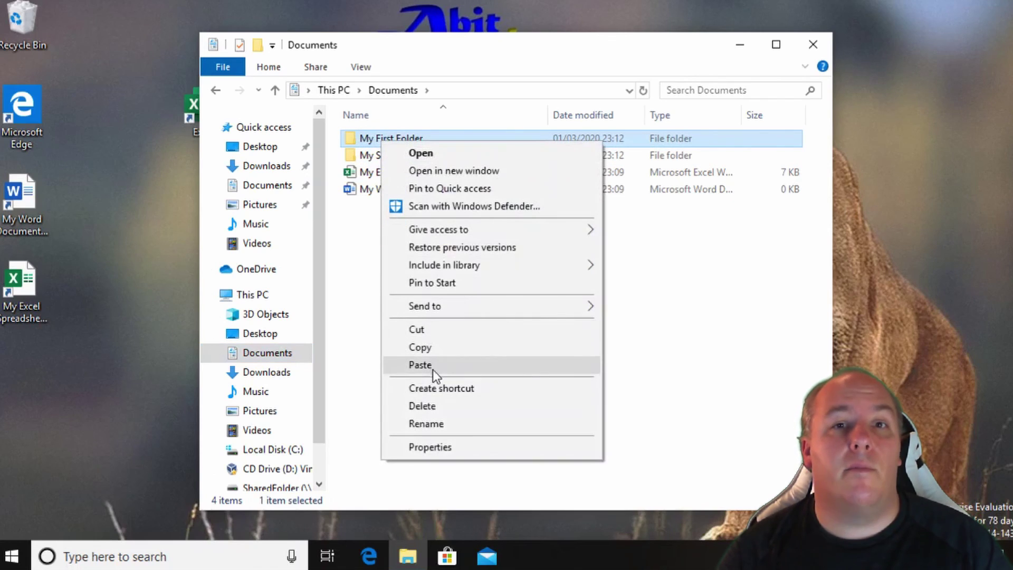
pyautogui.click(435, 390)
pyautogui.moveTo(390, 205); pyautogui.dragTo(46, 388)
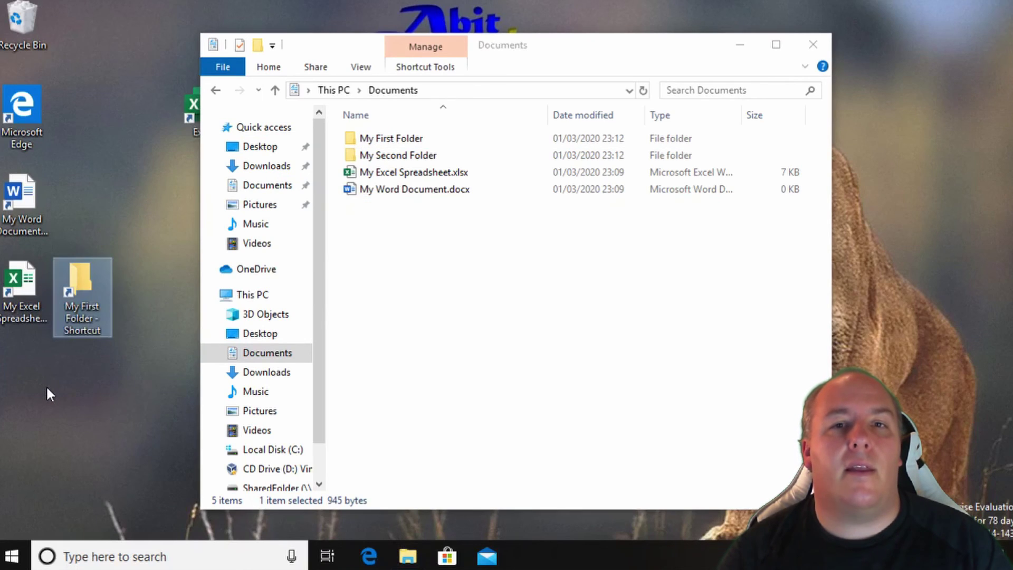
pyautogui.click(813, 44)
pyautogui.doubleClick(104, 280)
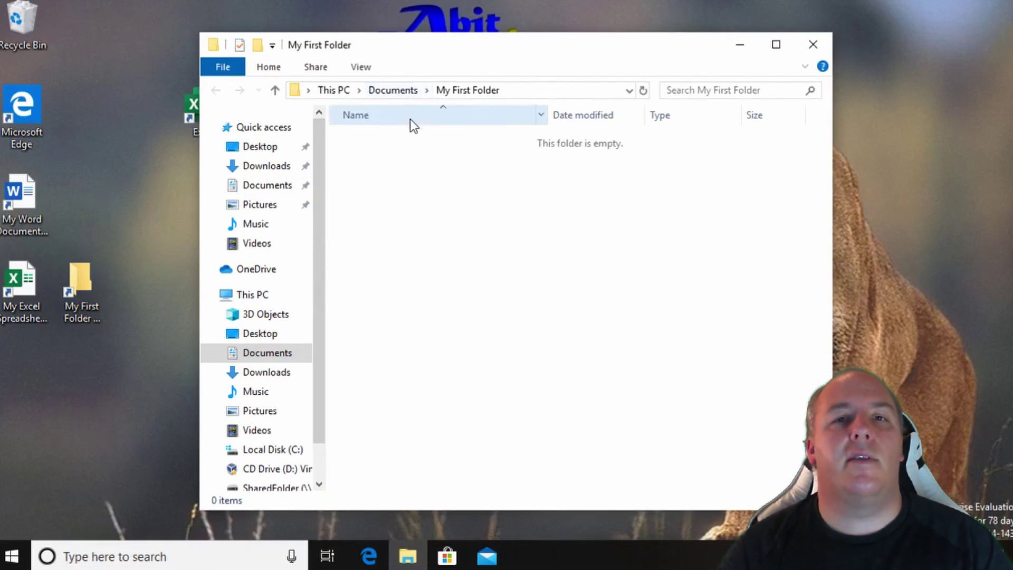
# Drag Calculator from the Start menu app list onto the desktop and move it to the bottom middle
pyautogui.click(813, 45)
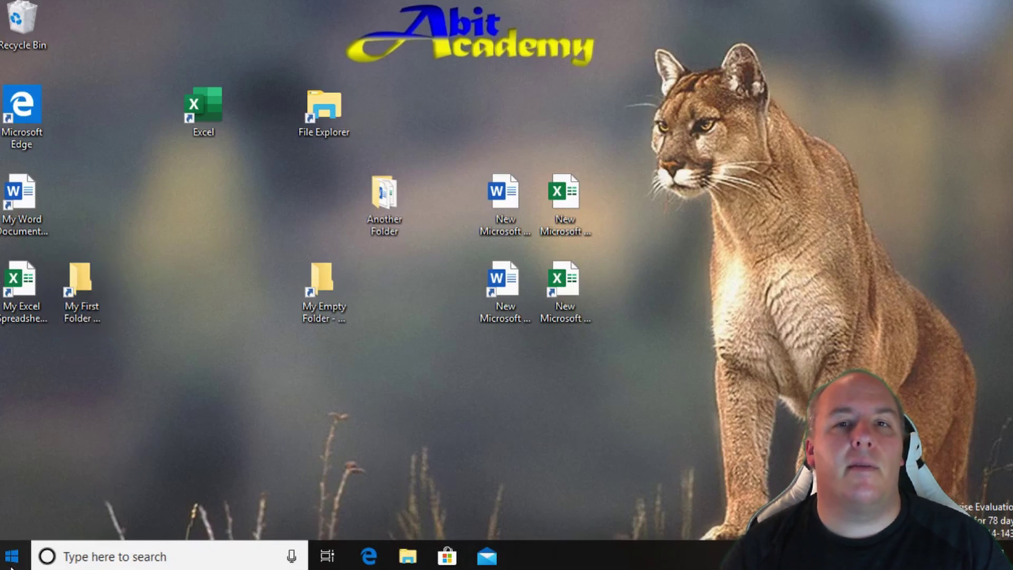
pyautogui.press('super+e')
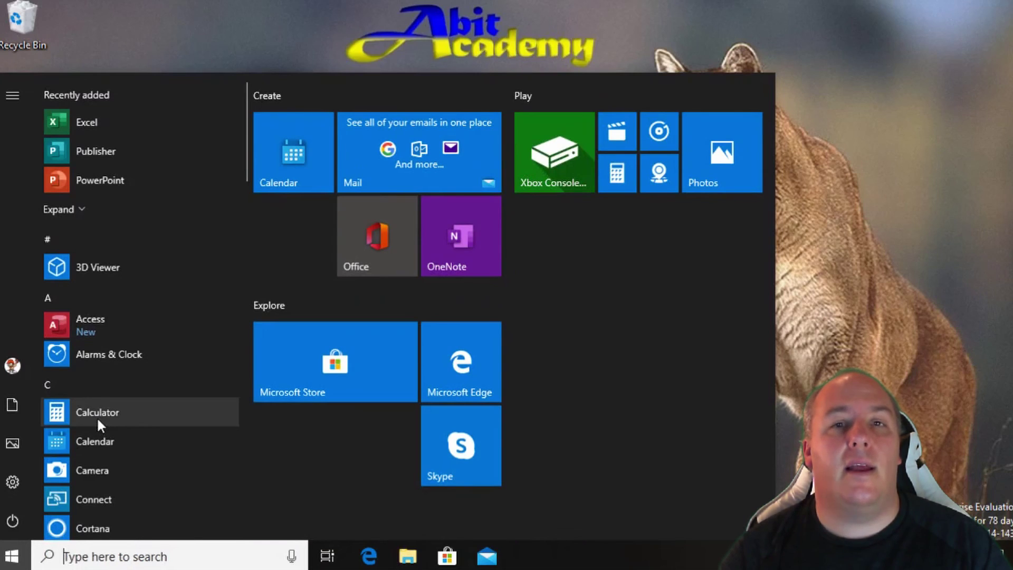
pyautogui.click(97, 416)
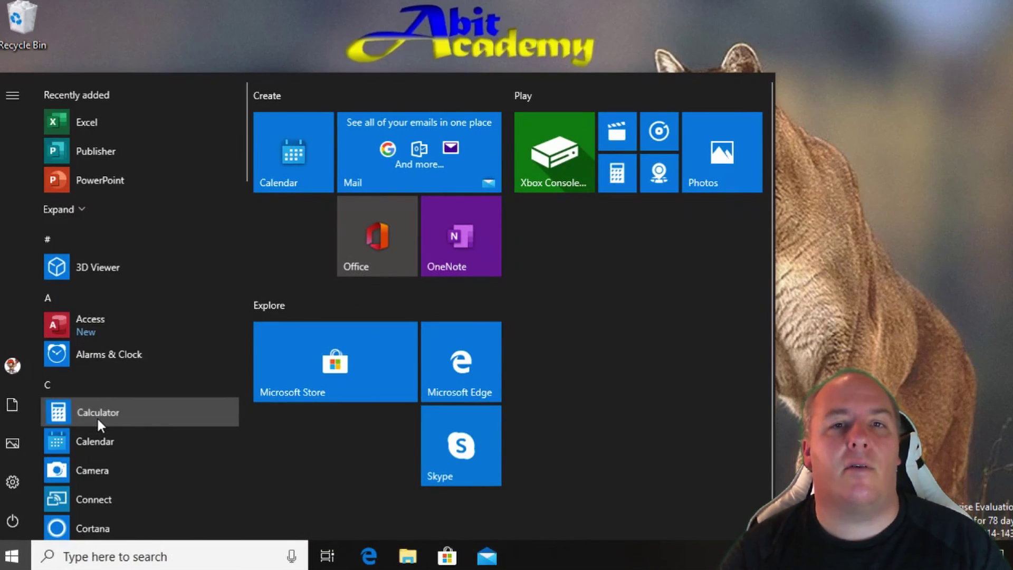
pyautogui.moveTo(144, 413); pyautogui.dragTo(882, 267)
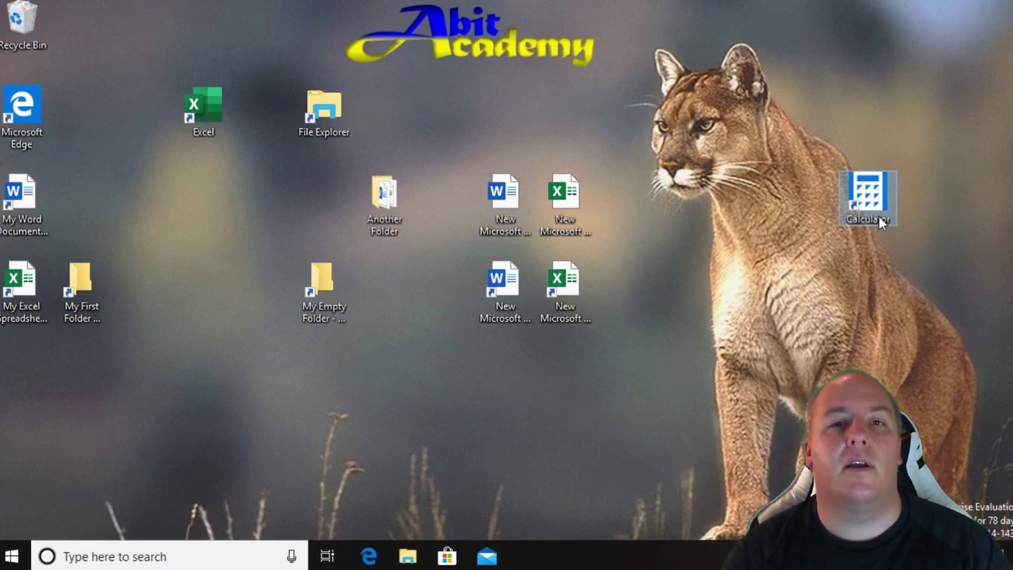
pyautogui.moveTo(878, 211); pyautogui.dragTo(426, 424)
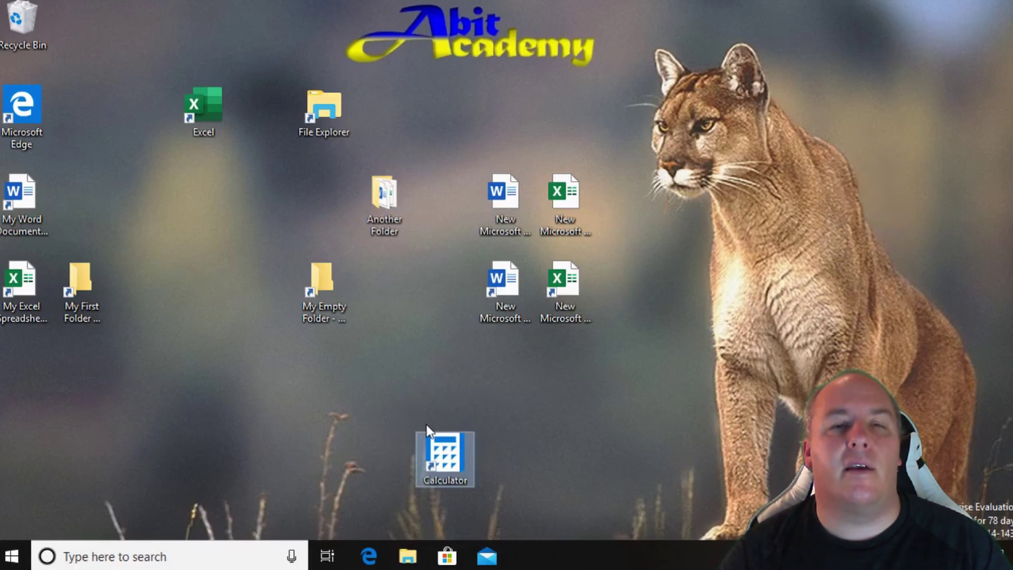